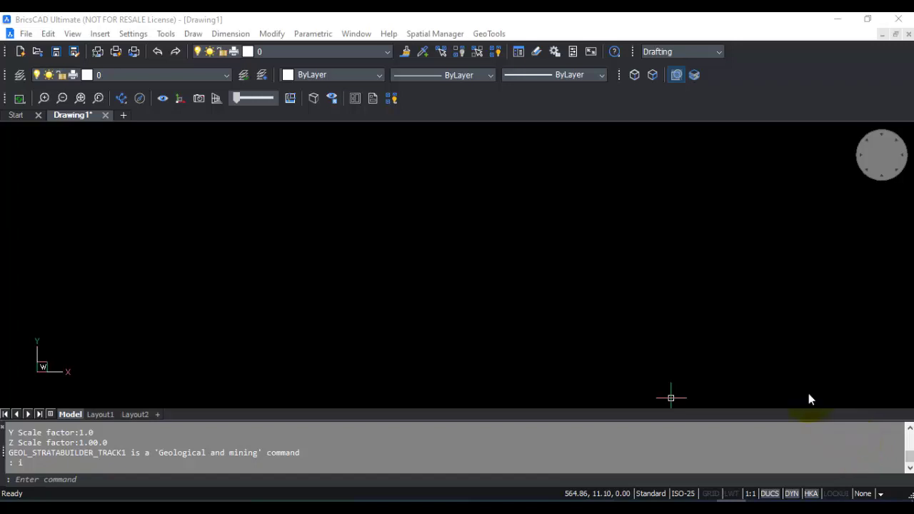
# Start the GeoTools bore-hole tool for drawing bore-hole strata [LITHOLOGY] in different ways
pyautogui.click(489, 34)
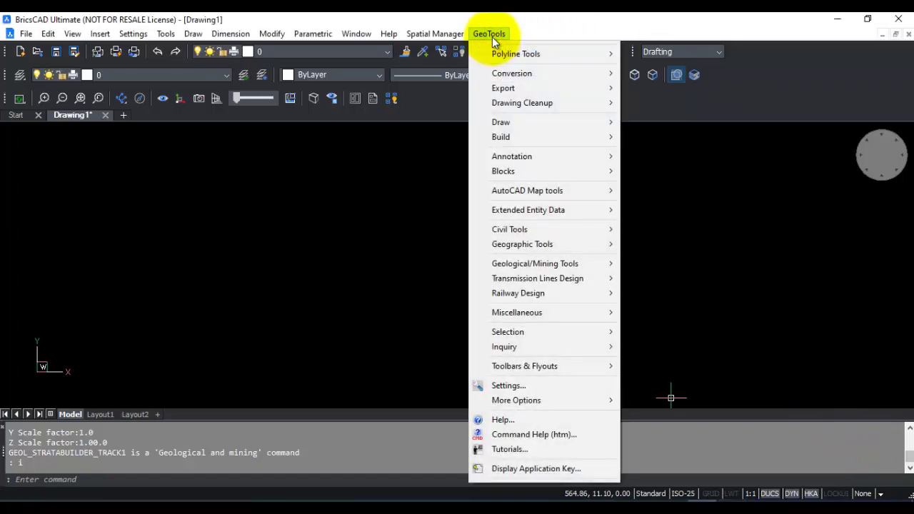
pyautogui.moveTo(549, 270)
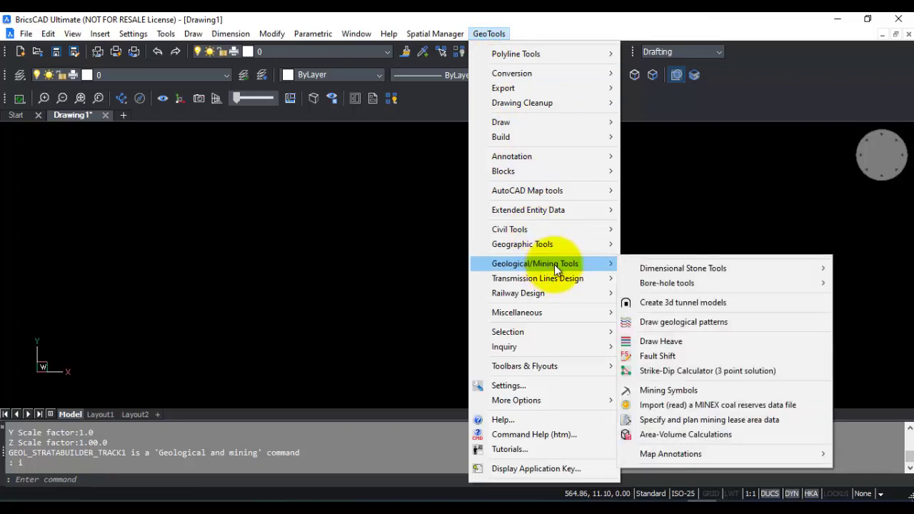
pyautogui.moveTo(651, 279)
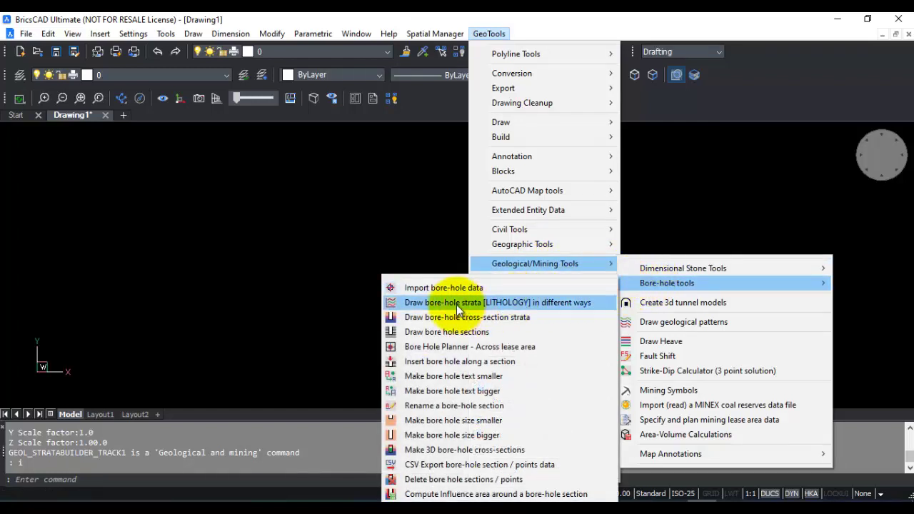
pyautogui.click(525, 304)
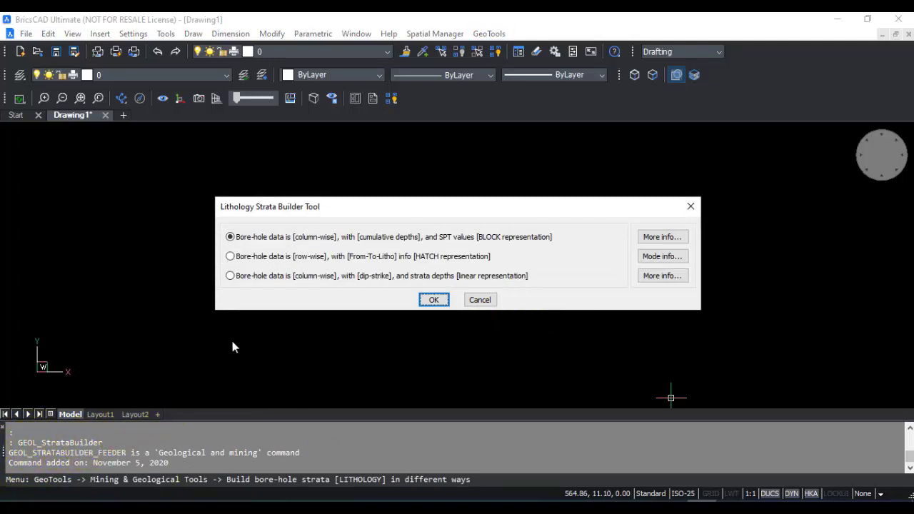
# Read the format notes for column-wise data with cumulative depths and SPT values, and continue with that BLOCK representation option
pyautogui.moveTo(353, 204); pyautogui.dragTo(303, 181)
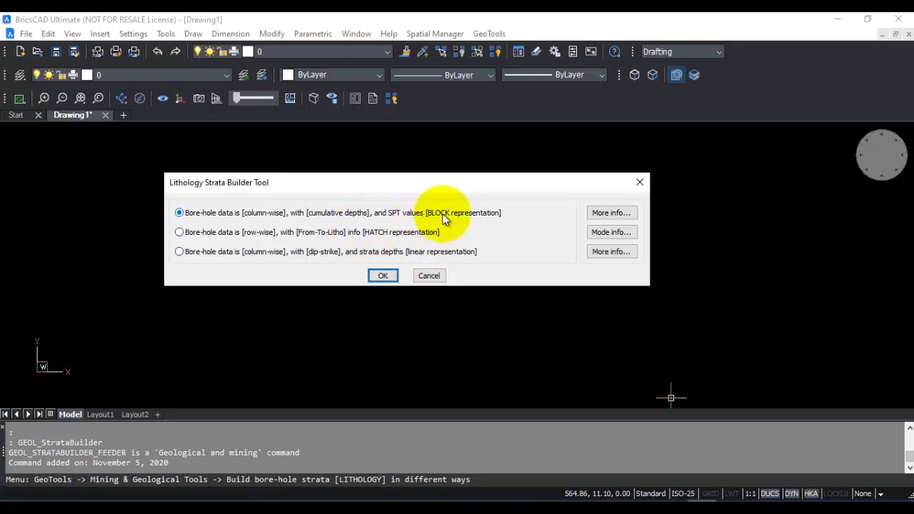
pyautogui.click(600, 213)
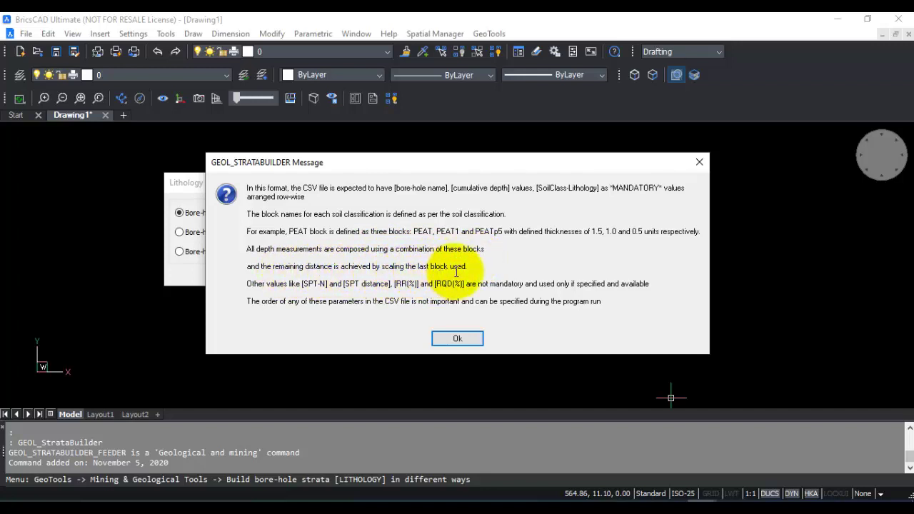
pyautogui.click(455, 339)
pyautogui.click(382, 275)
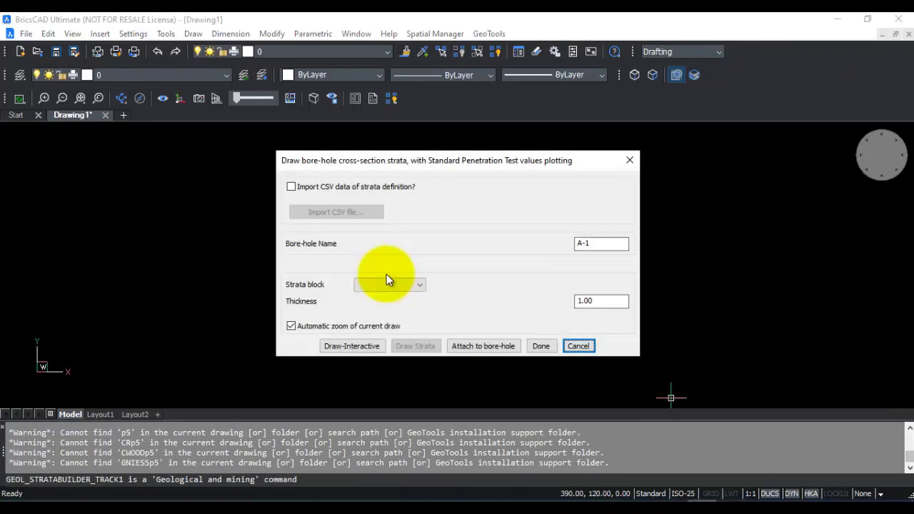
# Look through the available strata blocks, and enable importing CSV data of the strata definition
pyautogui.click(290, 187)
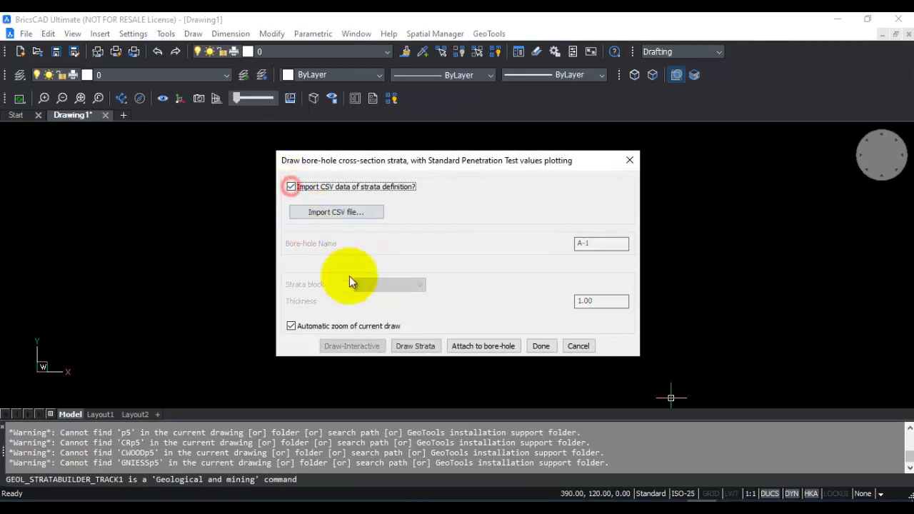
pyautogui.click(293, 187)
pyautogui.click(363, 287)
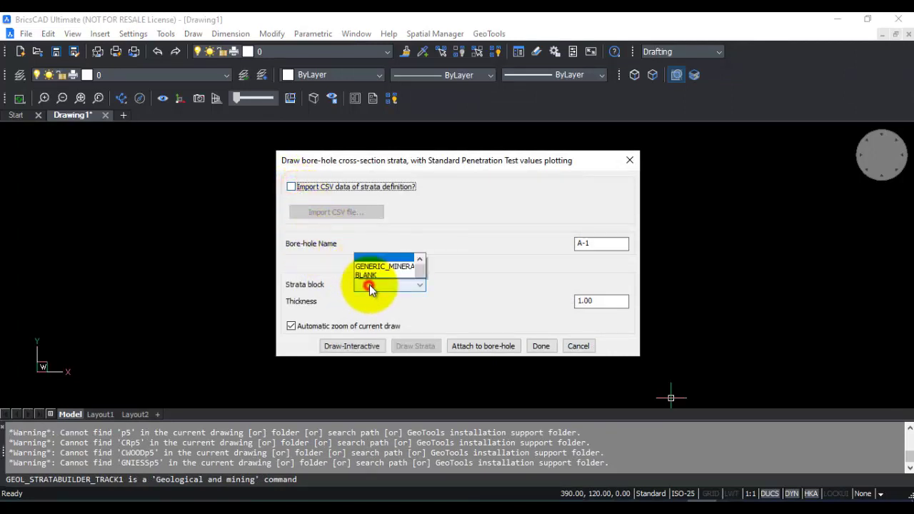
pyautogui.moveTo(418, 114); pyautogui.dragTo(413, 190)
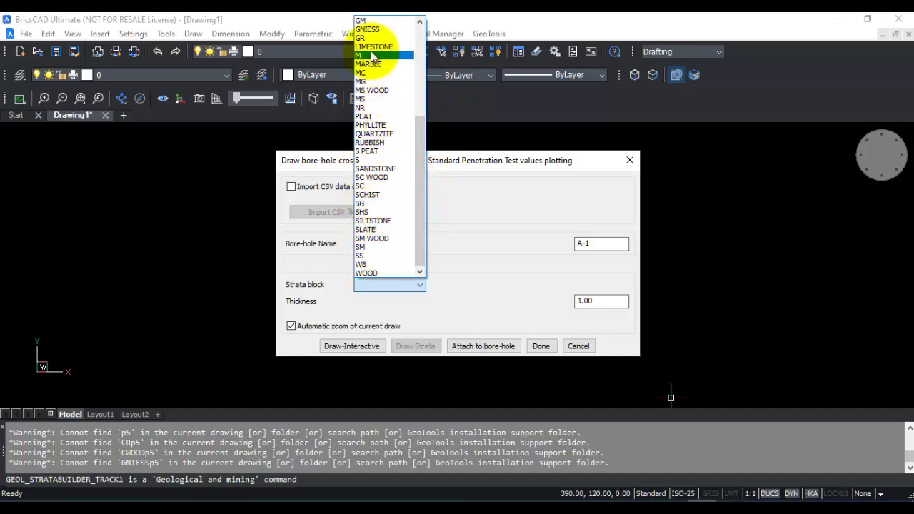
pyautogui.moveTo(421, 140); pyautogui.dragTo(422, 57)
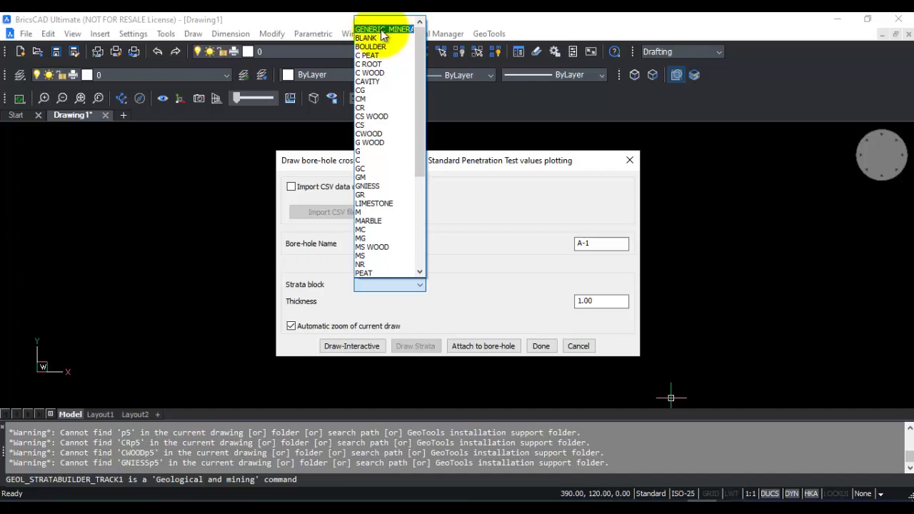
pyautogui.click(464, 188)
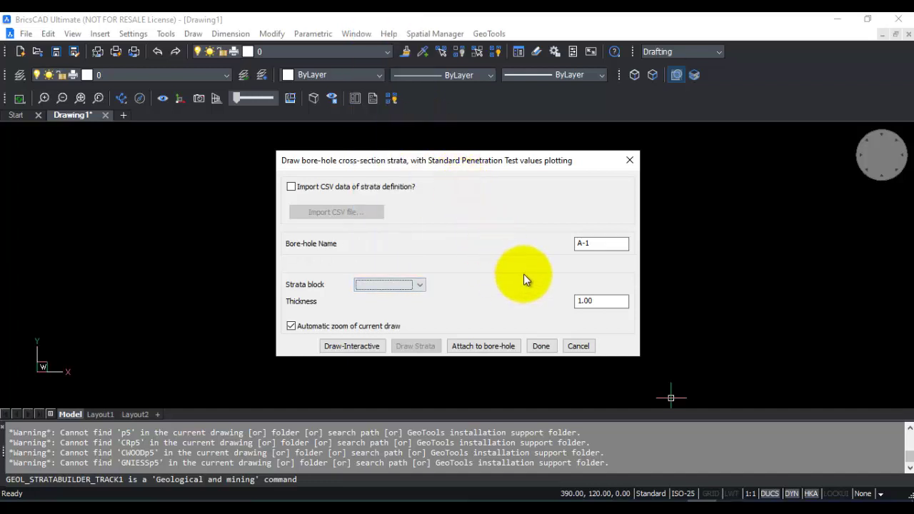
pyautogui.click(291, 187)
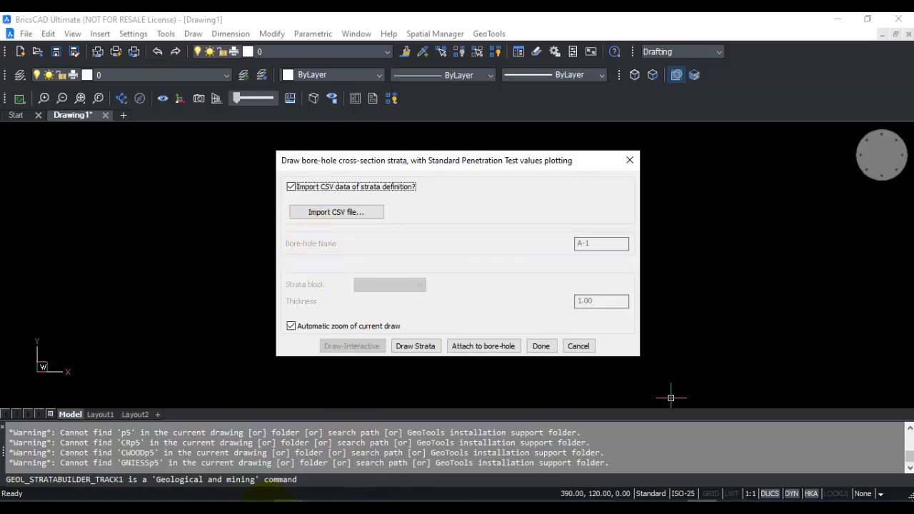
# Switch to Total Commander and open GCU_BH_Sum.xlsx from the Workshop\GCU folder
pyautogui.click(273, 509)
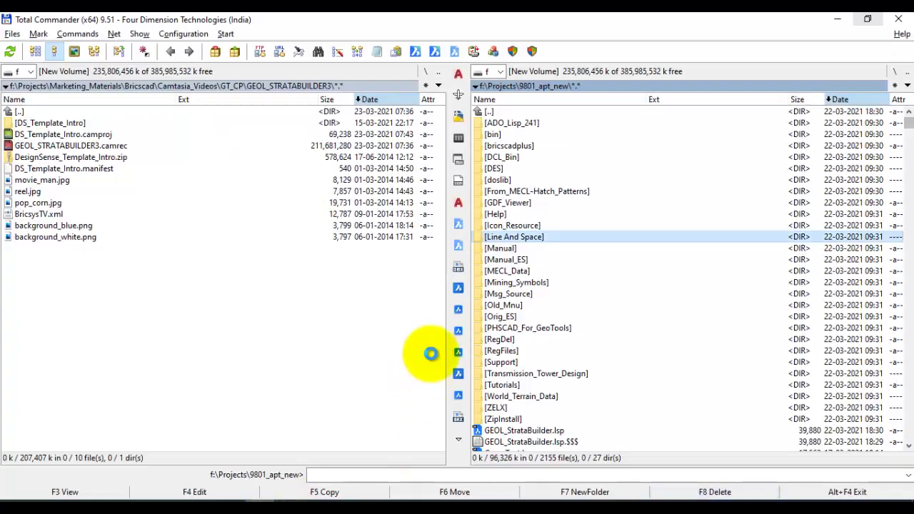
pyautogui.press('BackSpace')
pyautogui.write('w')
pyautogui.press('Return')
pyautogui.write('g')
pyautogui.press('Return')
pyautogui.press('Down')
pyautogui.press('Down')
pyautogui.press('Down')
pyautogui.press('Down')
pyautogui.press('Down')
pyautogui.press('Down')
pyautogui.press('Down')
pyautogui.press('Down')
pyautogui.press('Down')
pyautogui.press('Down')
pyautogui.press('Down')
pyautogui.press('Down')
pyautogui.press('Down')
pyautogui.press('Down')
pyautogui.press('Down')
pyautogui.press('Down')
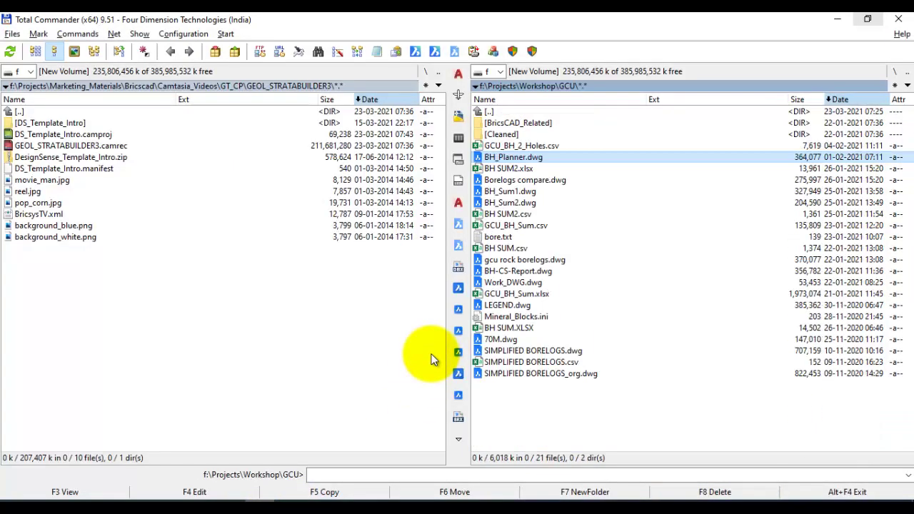
pyautogui.press('Return')
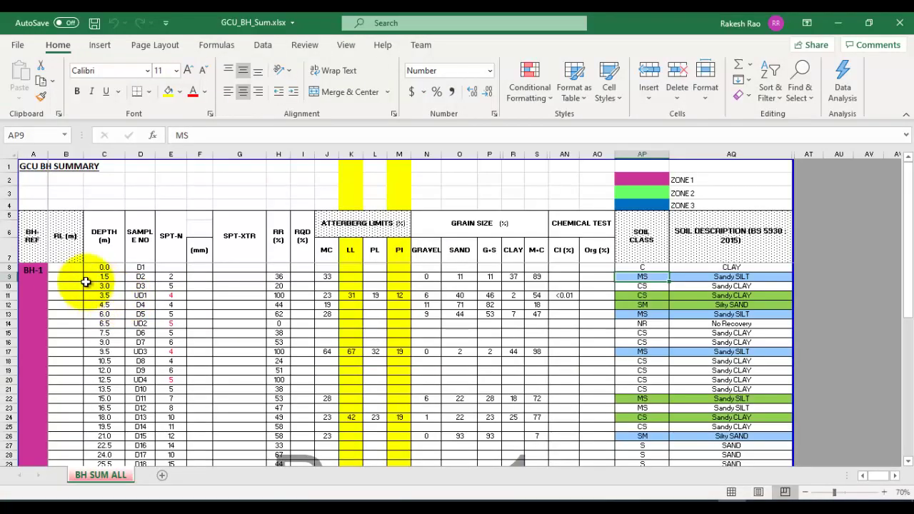
# Examine the first row of bore-hole BH-1 from its reference across to the Atterberg limits columns
pyautogui.click(30, 269)
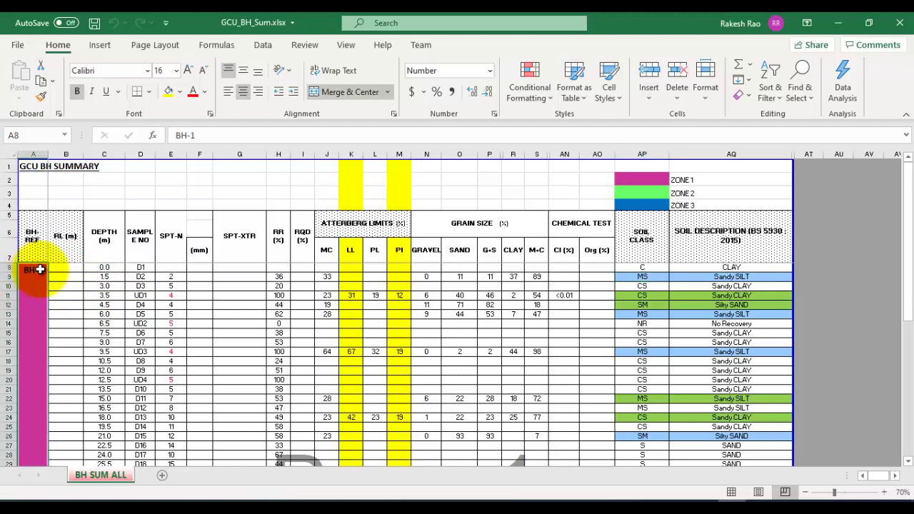
pyautogui.press('Right')
pyautogui.press('Right')
pyautogui.press('Right')
pyautogui.press('Right')
pyautogui.press('Right')
pyautogui.press('Right')
pyautogui.press('Right')
pyautogui.press('Right')
pyautogui.press('Right')
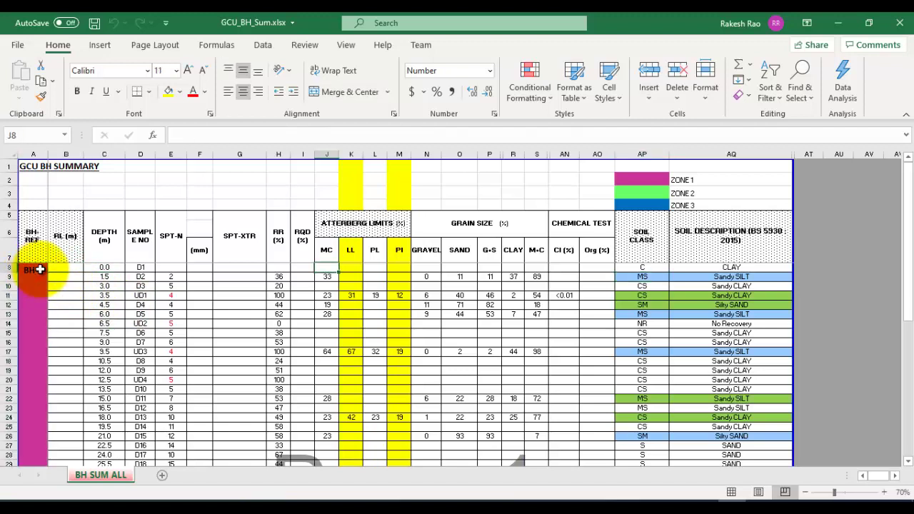
pyautogui.press('Left')
pyautogui.press('Left')
pyautogui.press('Left')
pyautogui.press('Left')
pyautogui.press('Left')
pyautogui.press('Left')
pyautogui.press('Left')
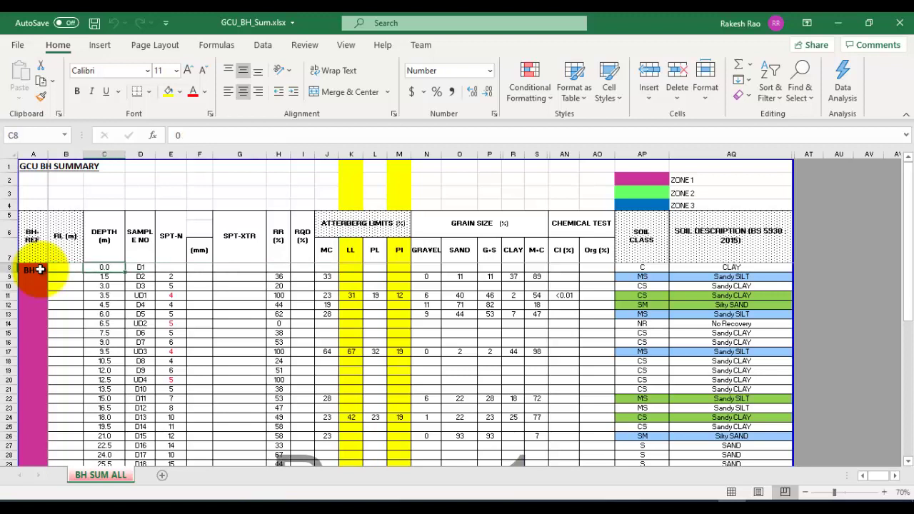
pyautogui.press('Left')
pyautogui.press('Left')
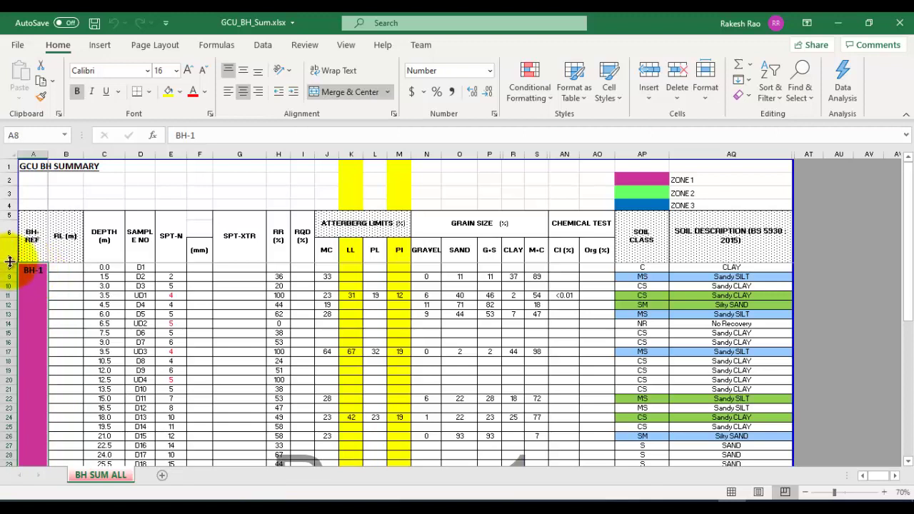
# Examine the RL, depth, sample number, SPT-N and RR (%) columns for bore-hole BH-1
pyautogui.click(64, 269)
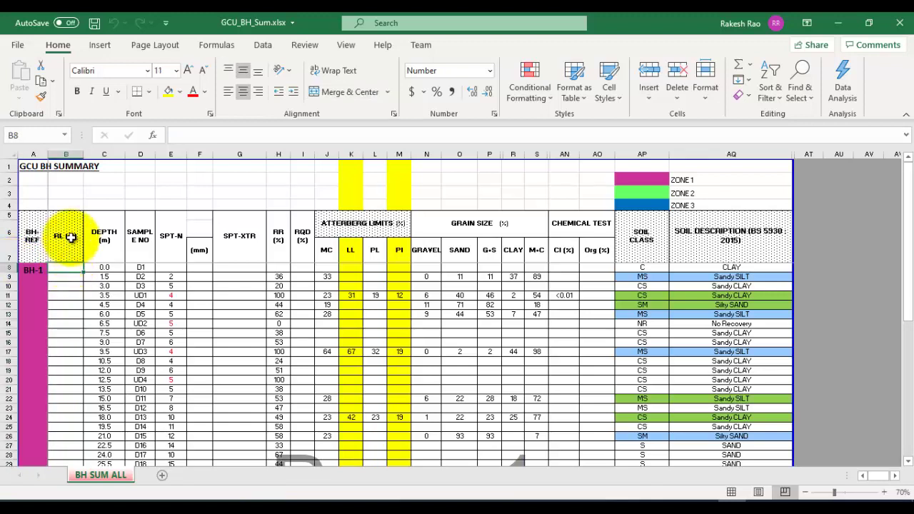
pyautogui.click(100, 267)
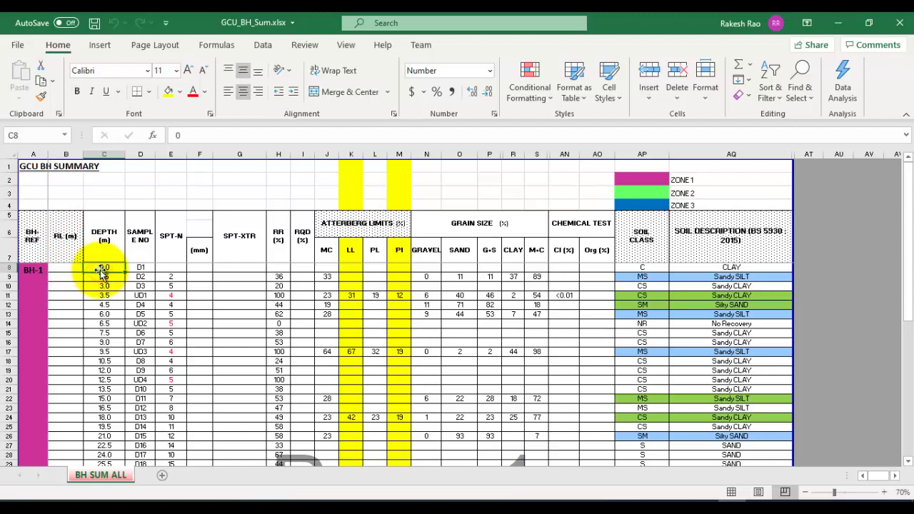
pyautogui.press('Right')
pyautogui.press('Right')
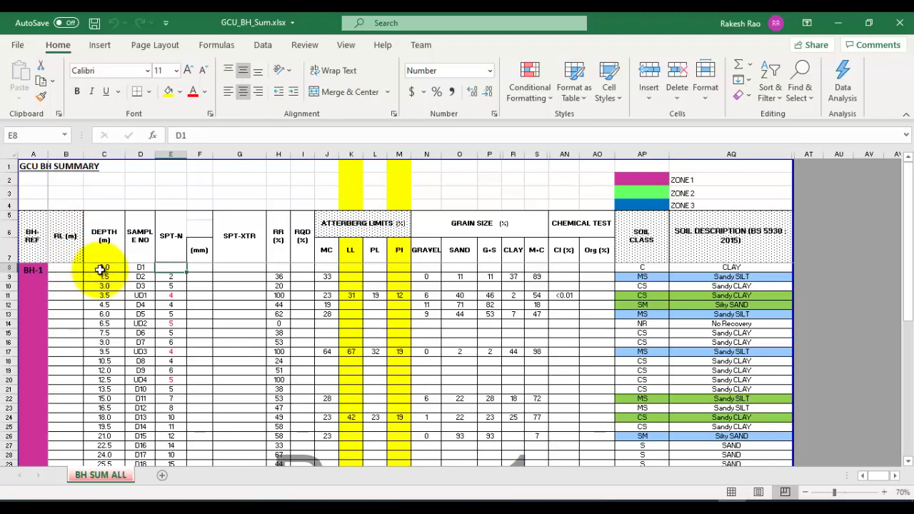
pyautogui.press('Right')
pyautogui.press('Right')
pyautogui.press('Right')
pyautogui.press('Right')
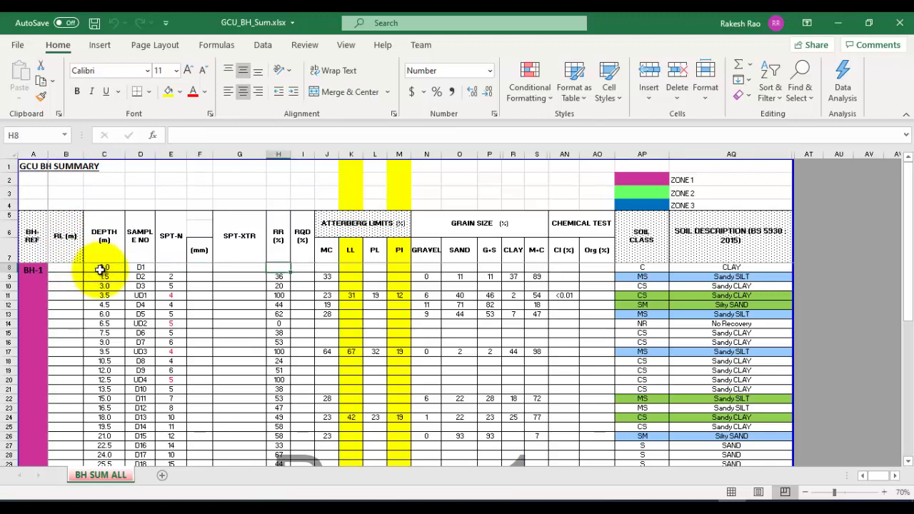
pyautogui.press('Left')
pyautogui.press('Down')
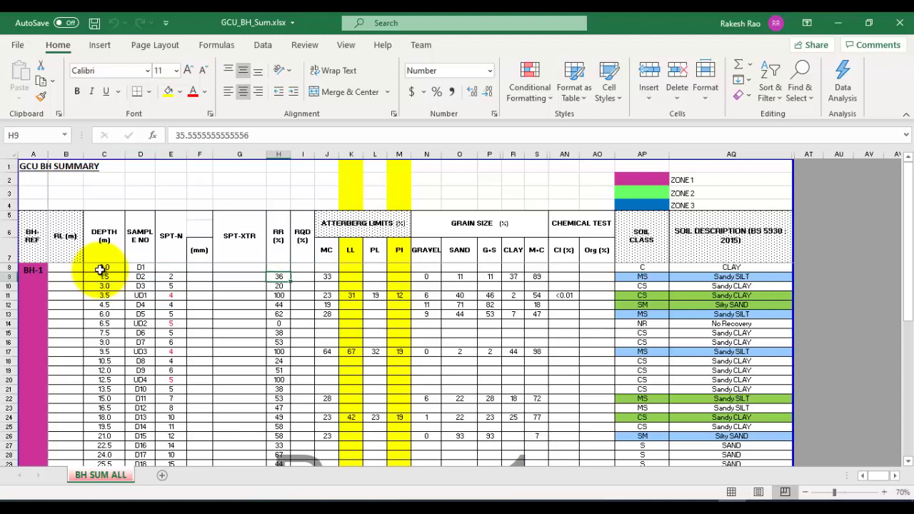
pyautogui.press('Up')
pyautogui.press('Up')
# Examine the remaining column headers across the summary sheet up to soil class and soil description
pyautogui.press('Right')
pyautogui.press('Right')
pyautogui.press('Right')
pyautogui.press('Right')
pyautogui.press('Right')
pyautogui.press('Right')
pyautogui.press('Right')
pyautogui.press('Right')
pyautogui.press('Right')
pyautogui.press('Right')
pyautogui.press('Right')
pyautogui.press('Right')
pyautogui.press('Right')
pyautogui.press('Right')
pyautogui.press('Right')
pyautogui.press('Right')
pyautogui.press('Right')
pyautogui.press('Right')
pyautogui.press('Right')
pyautogui.press('Right')
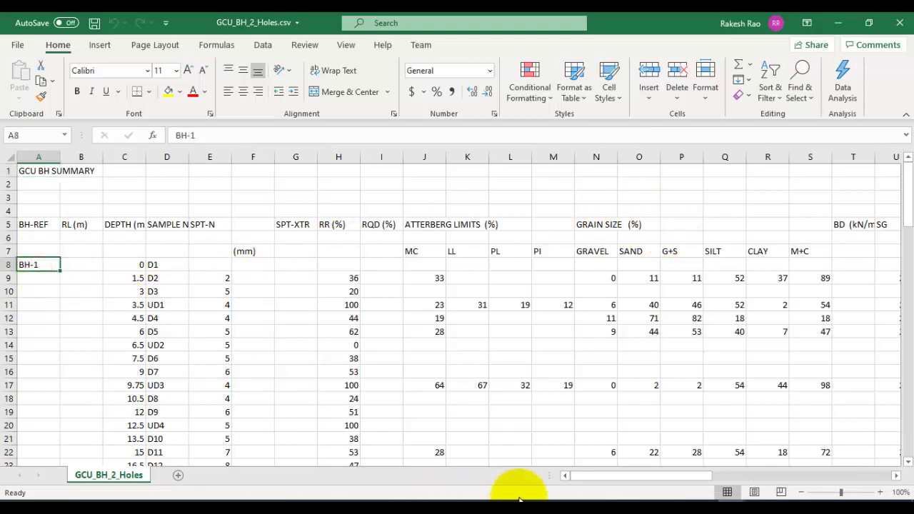
# Compare the formatted GCU_BH_Sum.xlsx summary with GCU_BH_2_Holes.csv and return to the CSV file
pyautogui.moveTo(727, 500)
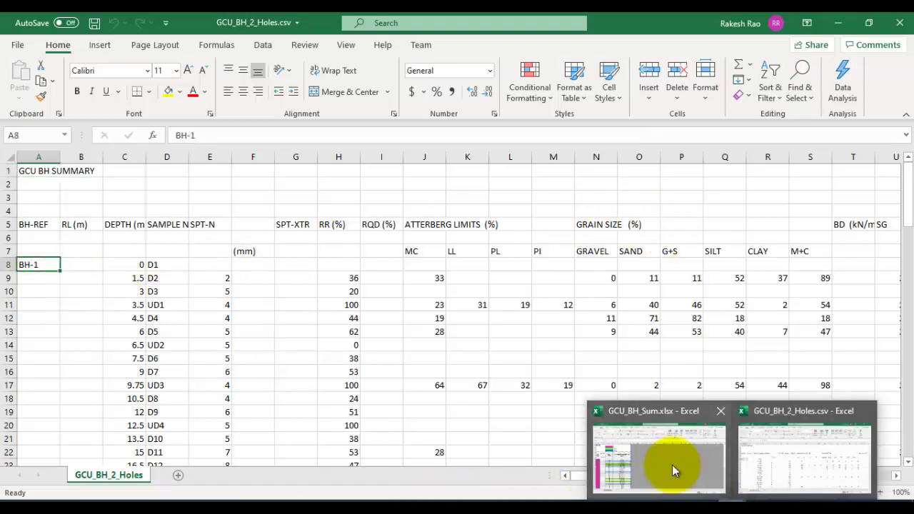
pyautogui.click(673, 465)
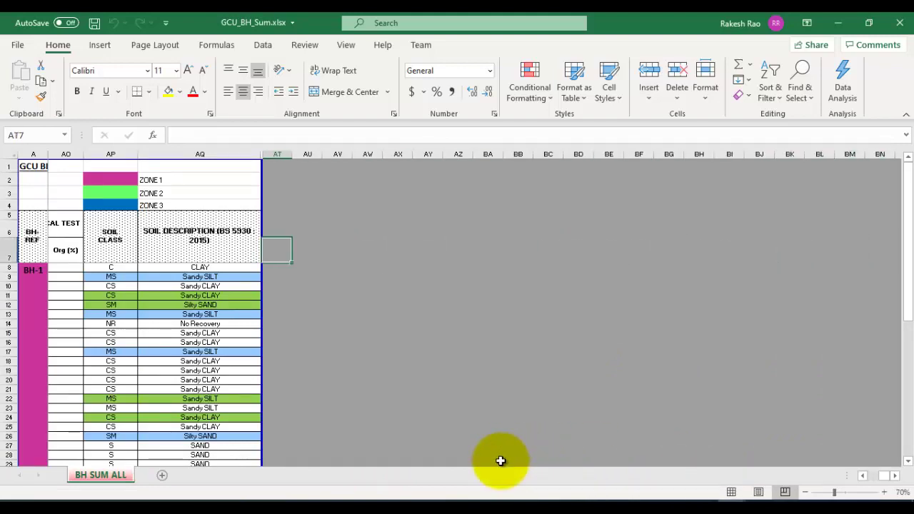
pyautogui.moveTo(728, 500)
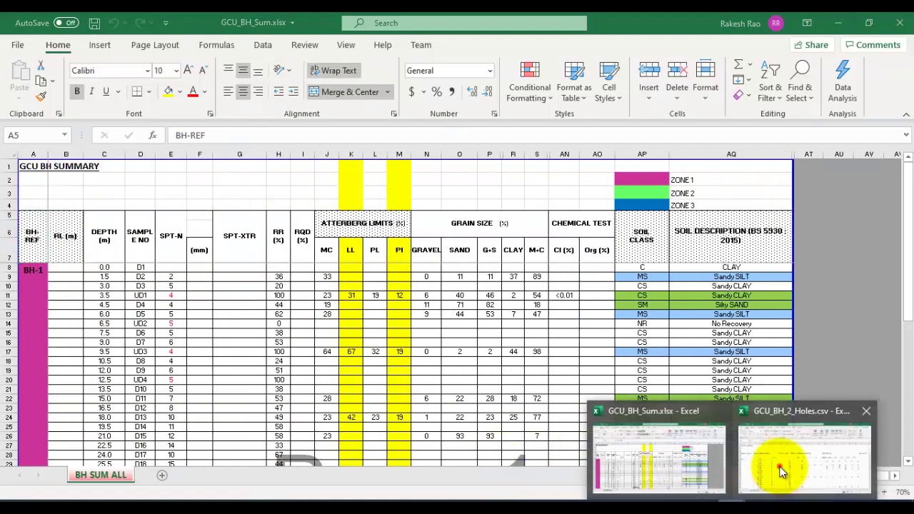
pyautogui.click(775, 465)
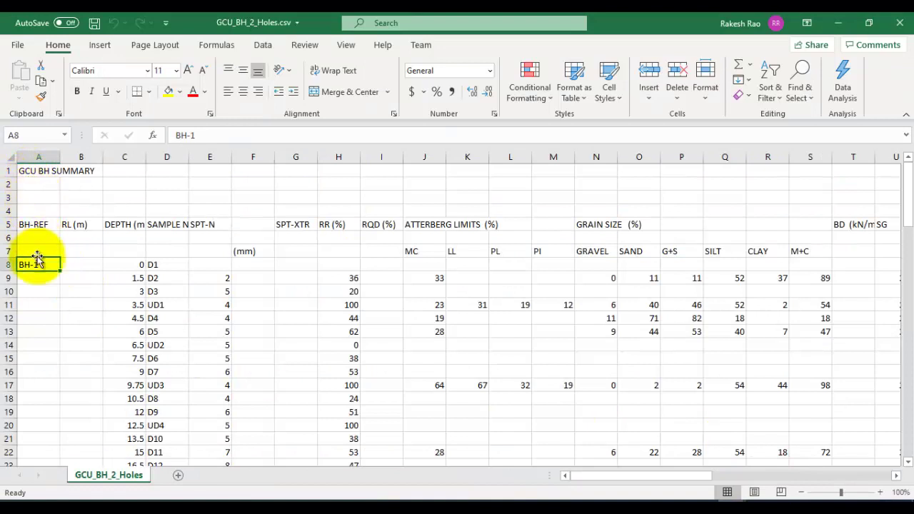
# Examine the BH-REF, RL, depth, sample number and SPT-N columns of the CSV along BH-1's first row
pyautogui.press('Right')
pyautogui.press('Right')
pyautogui.press('Right')
pyautogui.press('Right')
pyautogui.press('Right')
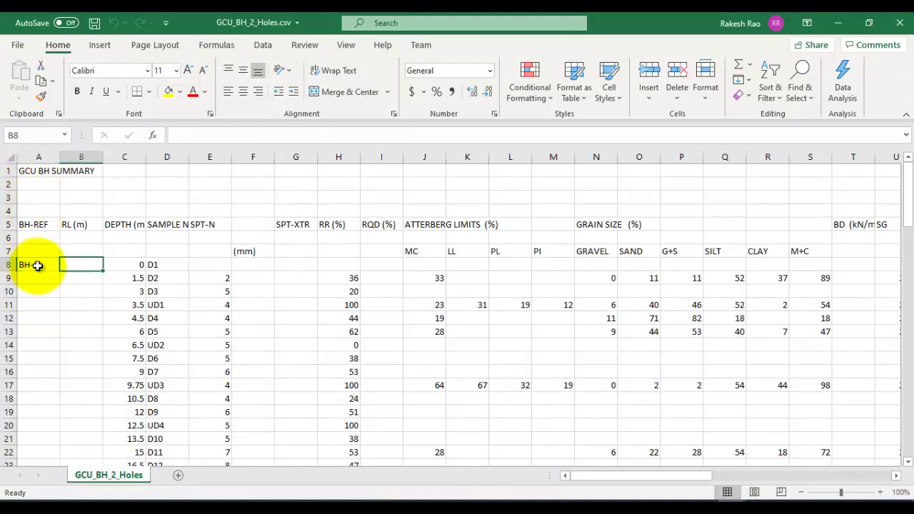
pyautogui.press('Left')
pyautogui.press('Left')
pyautogui.press('Left')
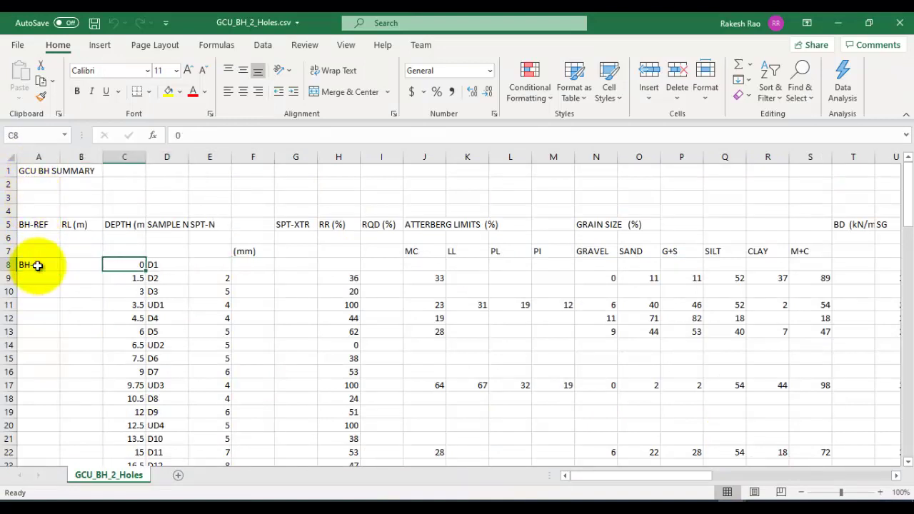
pyautogui.press('Right')
pyautogui.press('Right')
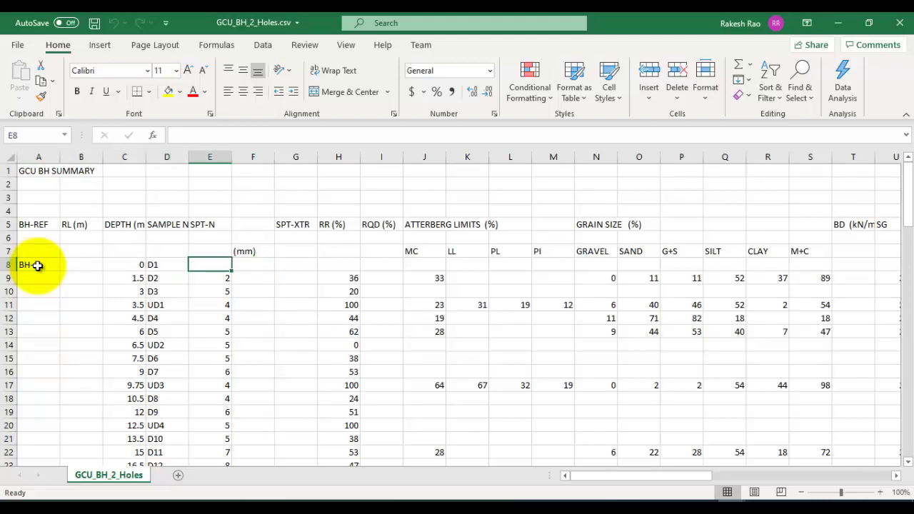
# Examine the rest of the CSV columns along BH-1's first row, past the soil class and soil description
pyautogui.press('Right')
pyautogui.press('Right')
pyautogui.press('Right')
pyautogui.press('Right')
pyautogui.press('Right')
pyautogui.press('Right')
pyautogui.press('Right')
pyautogui.press('Right')
pyautogui.press('Right')
pyautogui.press('Right')
pyautogui.press('Right')
pyautogui.press('Right')
pyautogui.press('Right')
pyautogui.press('Right')
pyautogui.press('Right')
pyautogui.press('Right')
pyautogui.press('Right')
pyautogui.press('Right')
pyautogui.press('Right')
pyautogui.press('Right')
pyautogui.press('Right')
pyautogui.press('Right')
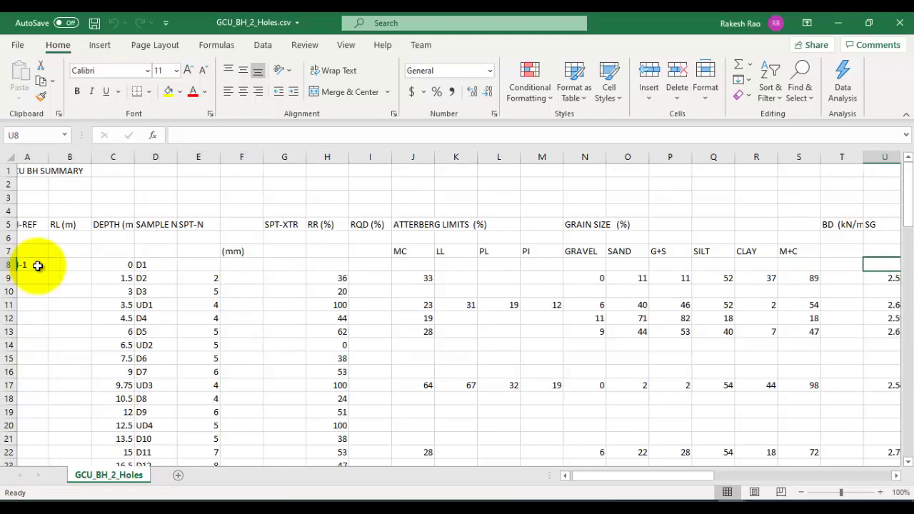
pyautogui.press('Right')
pyautogui.press('Right')
pyautogui.press('Right')
pyautogui.press('Right')
pyautogui.press('Right')
pyautogui.press('Right')
pyautogui.press('Right')
pyautogui.press('Right')
pyautogui.press('Right')
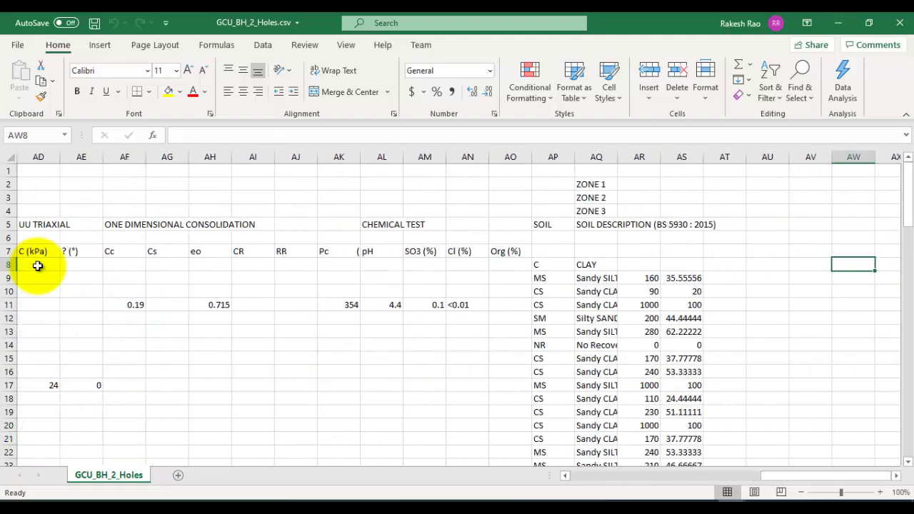
# Examine the SOIL column of the CSV, from its header rows down to the soil class codes of BH-1
pyautogui.press('Left')
pyautogui.press('Left')
pyautogui.press('Left')
pyautogui.press('Left')
pyautogui.press('Left')
pyautogui.press('Left')
pyautogui.press('Left')
pyautogui.press('Up')
pyautogui.press('Up')
pyautogui.press('Up')
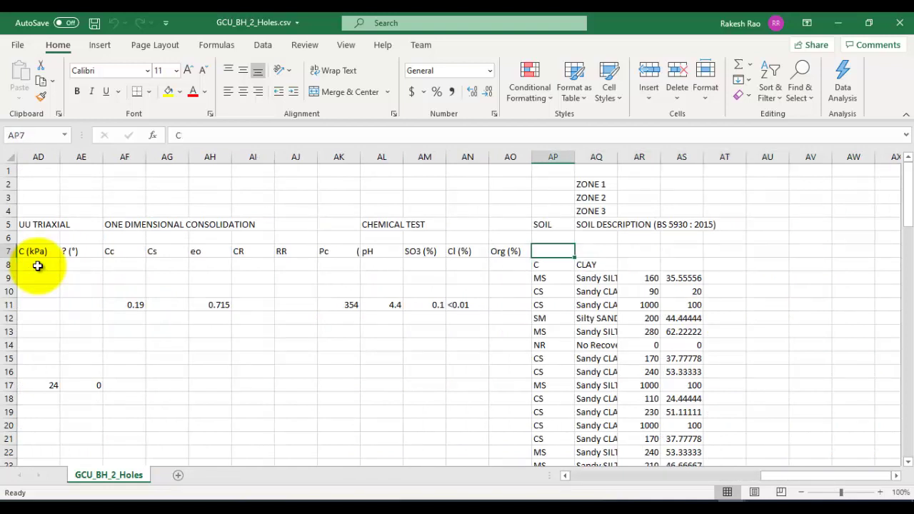
pyautogui.press('Down')
pyautogui.press('Up')
pyautogui.press('Up')
pyautogui.press('Up')
pyautogui.press('Up')
pyautogui.press('Up')
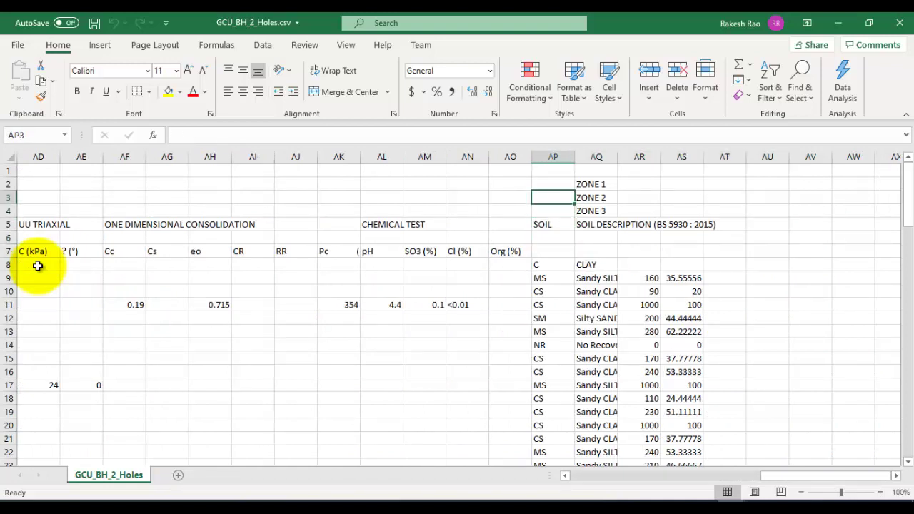
pyautogui.press('Down')
pyautogui.press('Down')
pyautogui.press('Down')
pyautogui.press('Down')
pyautogui.press('Down')
pyautogui.press('Down')
pyautogui.press('Down')
pyautogui.press('Down')
pyautogui.press('Down')
pyautogui.press('Down')
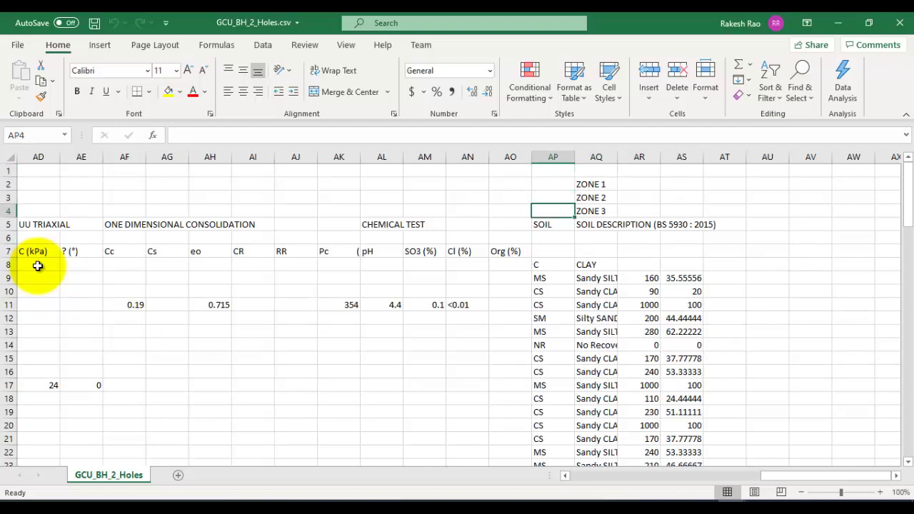
pyautogui.press('Down')
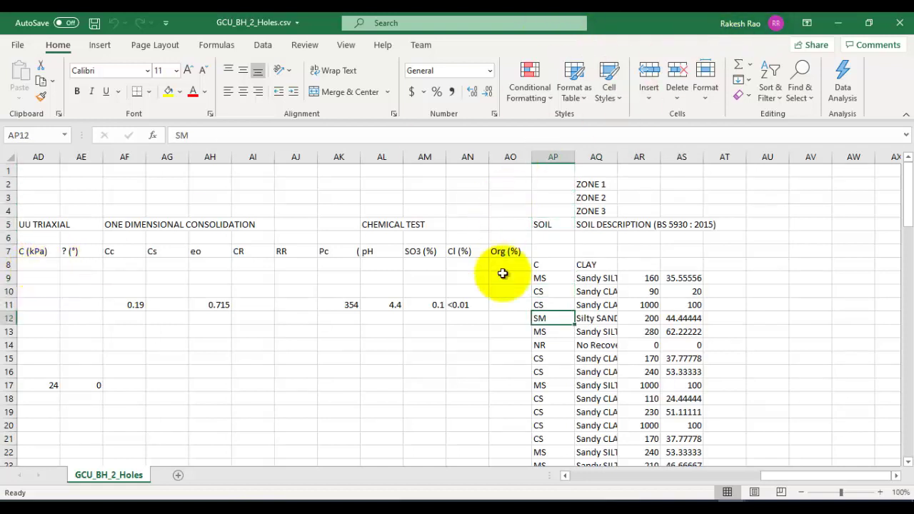
# Look back across the CSV columns along row 12 to the BH-REF column and close the file
pyautogui.press('Left')
pyautogui.press('Left')
pyautogui.press('Left')
pyautogui.press('Left')
pyautogui.press('Left')
pyautogui.press('Left')
pyautogui.press('Left')
pyautogui.press('Left')
pyautogui.press('Left')
pyautogui.press('Left')
pyautogui.press('Left')
pyautogui.press('Left')
pyautogui.press('Left')
pyautogui.press('Left')
pyautogui.press('Left')
pyautogui.press('Left')
pyautogui.press('Left')
pyautogui.press('Left')
pyautogui.press('Left')
pyautogui.press('Left')
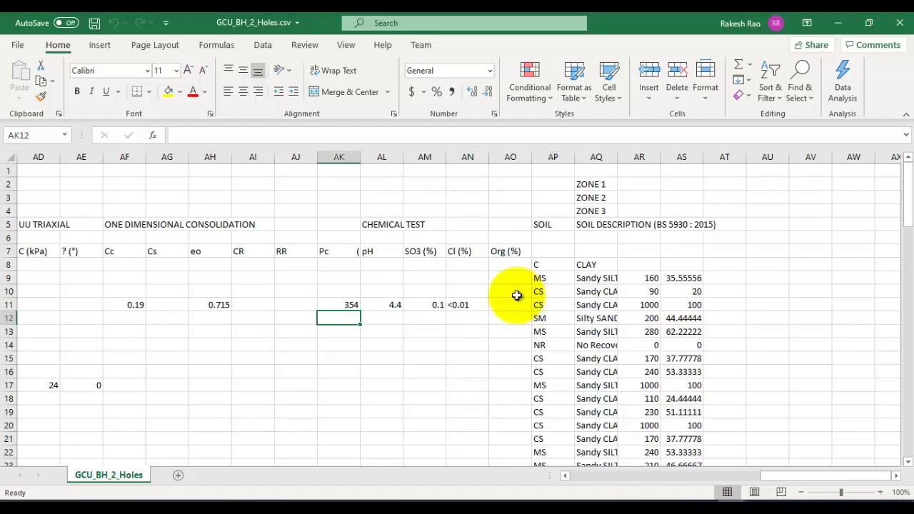
pyautogui.press('Left')
pyautogui.press('Left')
pyautogui.press('Left')
pyautogui.press('Left')
pyautogui.press('Left')
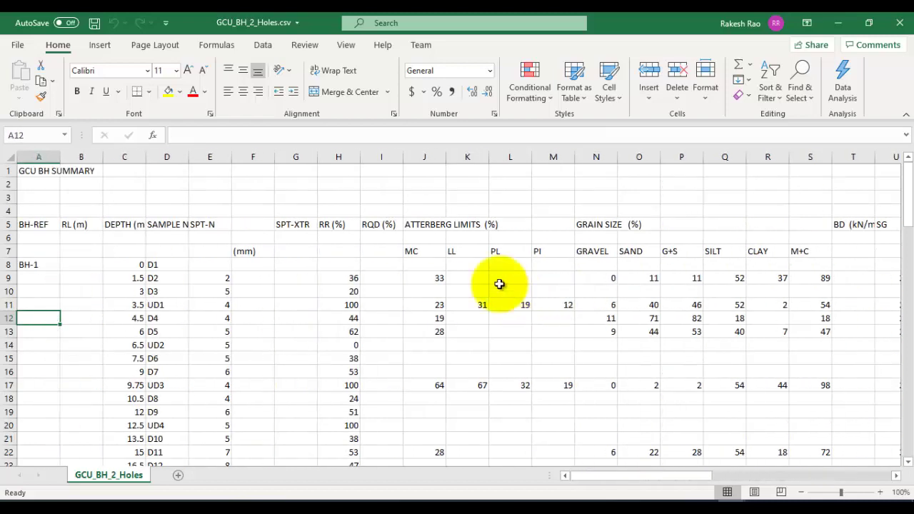
pyautogui.click(896, 23)
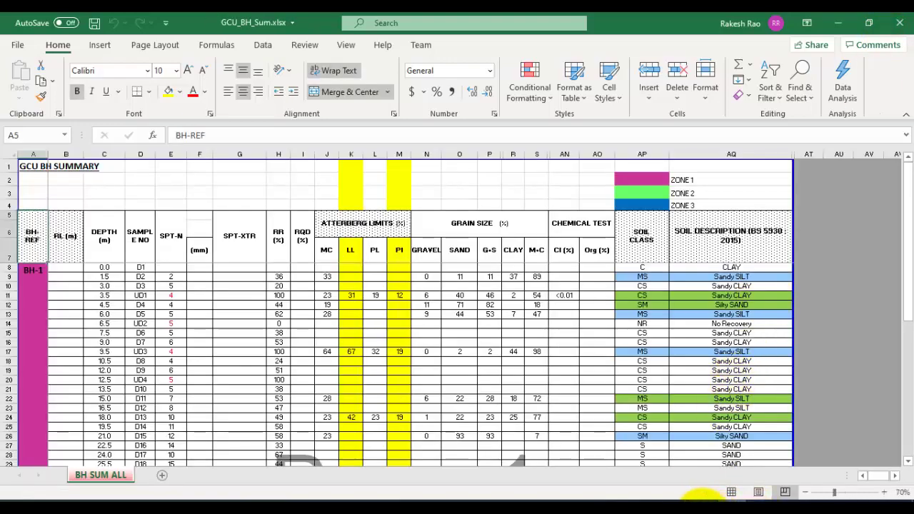
# Switch to BricsCAD and import F:\Projects\Workshop\GCU\GCU_BH_2_Holes.csv as the bore-hole strata definition
pyautogui.click(678, 511)
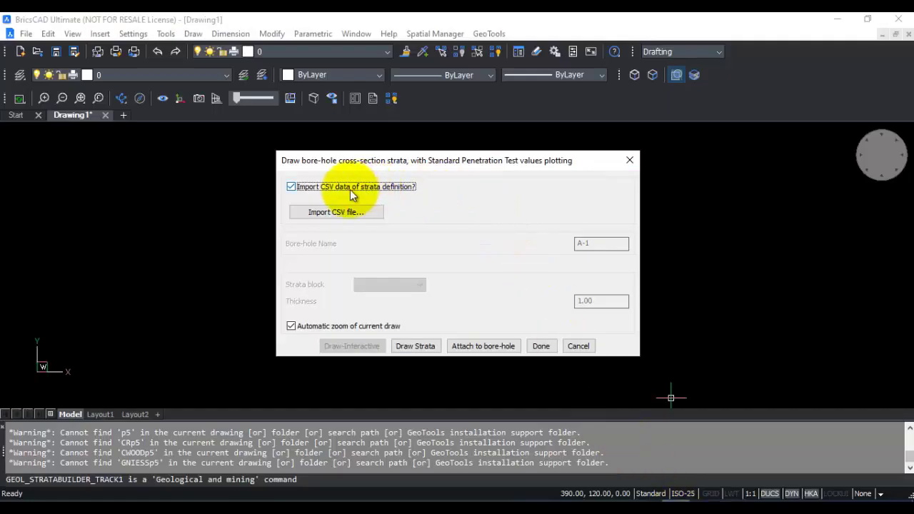
pyautogui.click(334, 212)
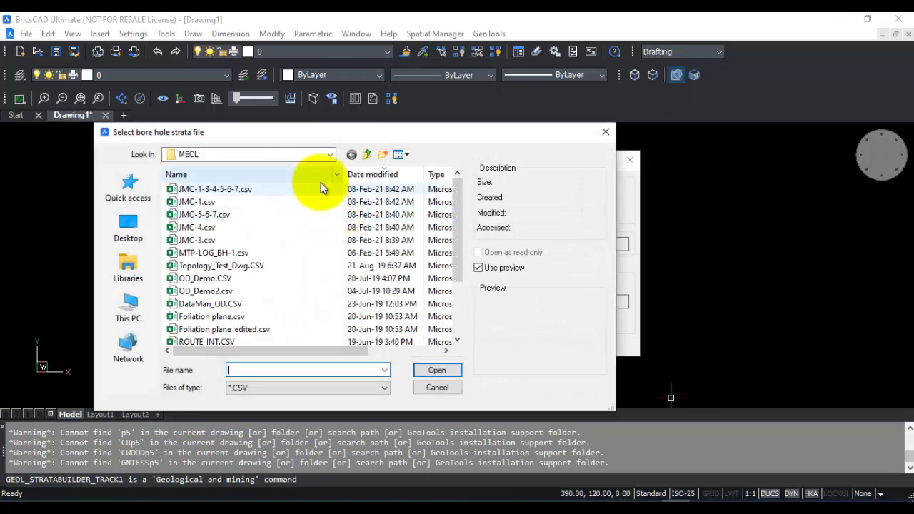
pyautogui.click(366, 154)
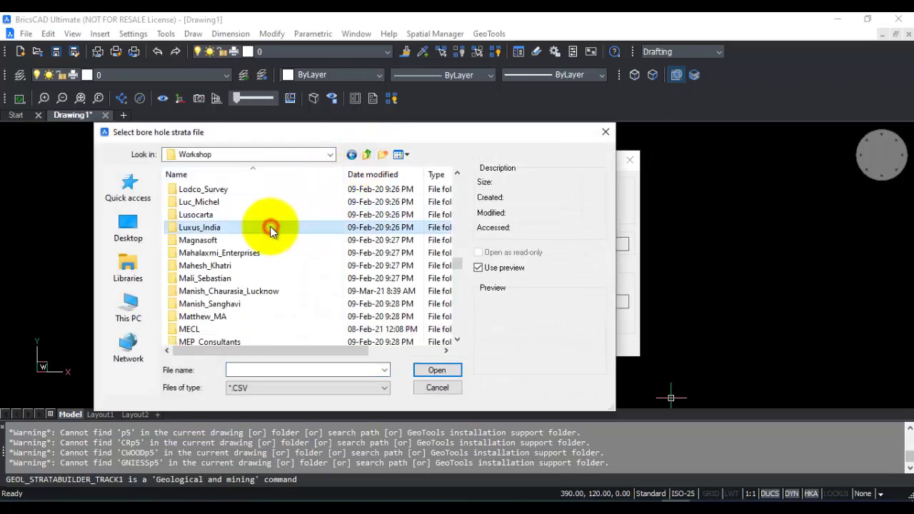
pyautogui.doubleClick(210, 240)
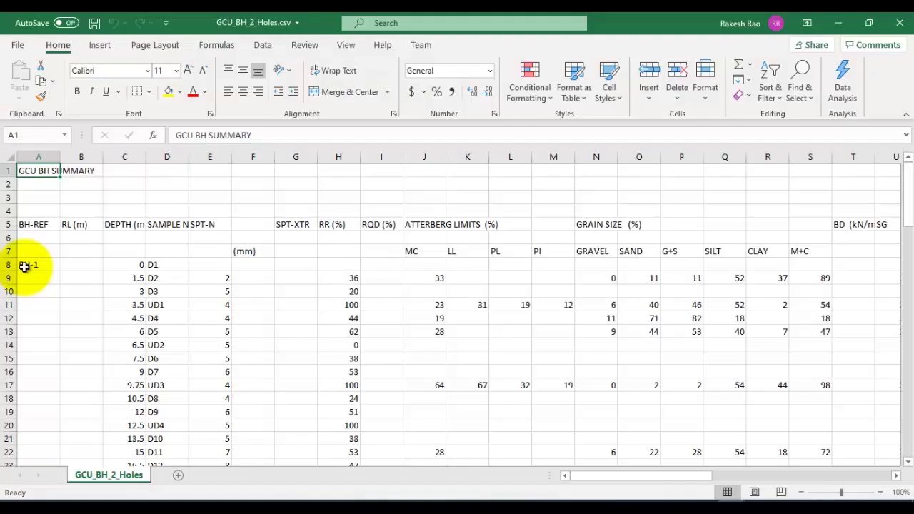
# Examine the BH-1 and BH-2 data blocks in GCU_BH_2_Holes.csv, from each bore-hole name to its END row
pyautogui.click(25, 265)
pyautogui.moveTo(907, 203); pyautogui.dragTo(905, 271)
pyautogui.click(154, 345)
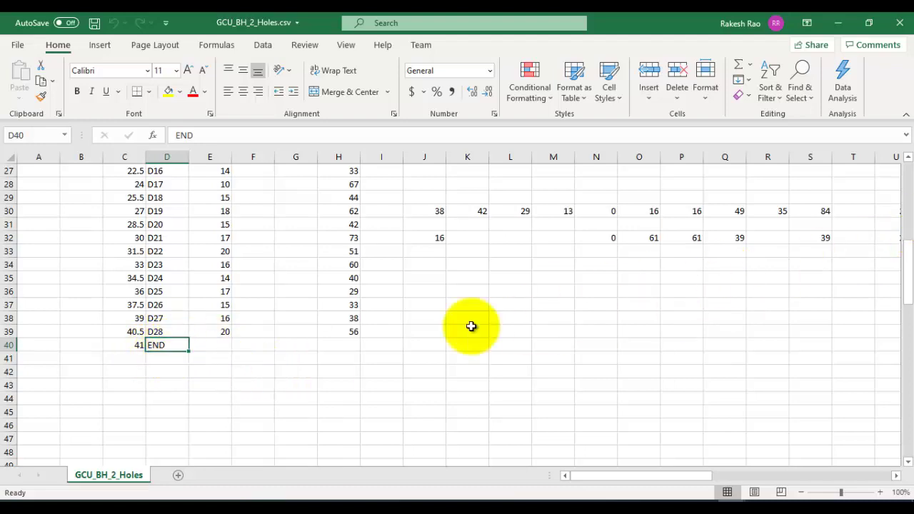
pyautogui.moveTo(907, 261); pyautogui.dragTo(906, 347)
pyautogui.click(32, 319)
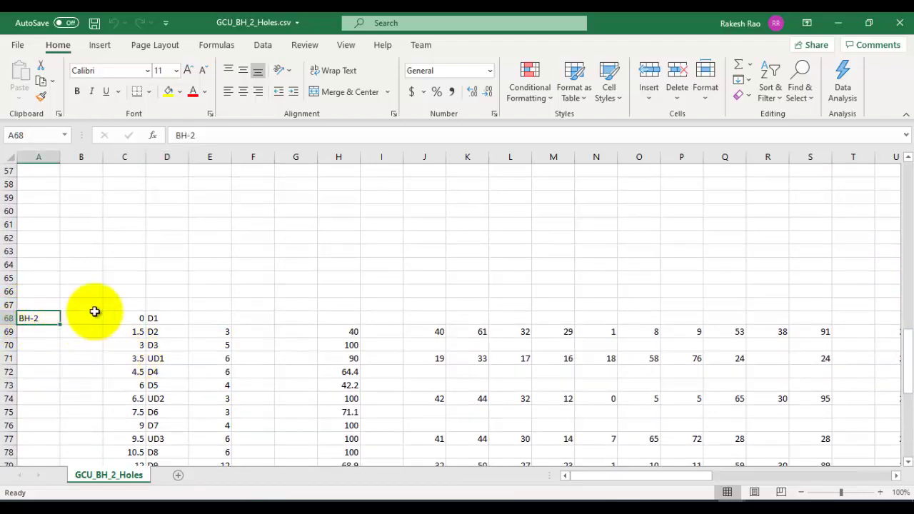
pyautogui.moveTo(905, 337); pyautogui.dragTo(900, 428)
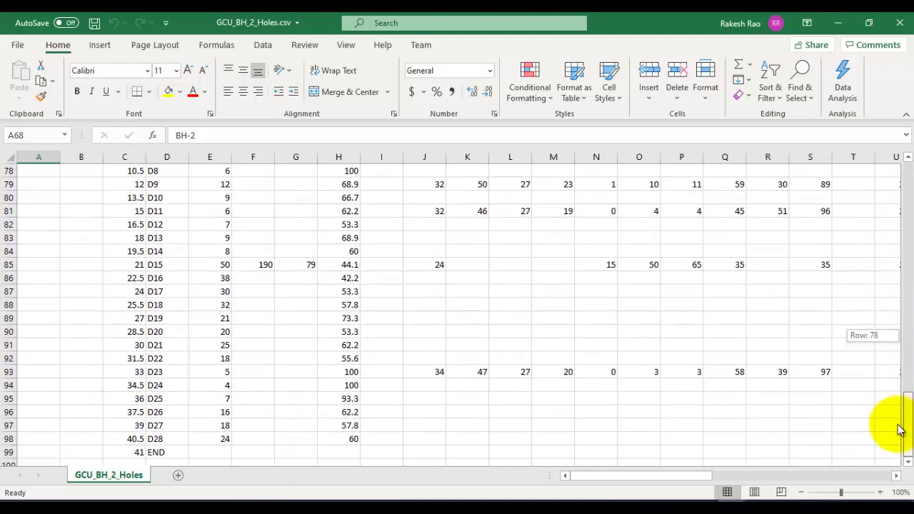
pyautogui.click(161, 452)
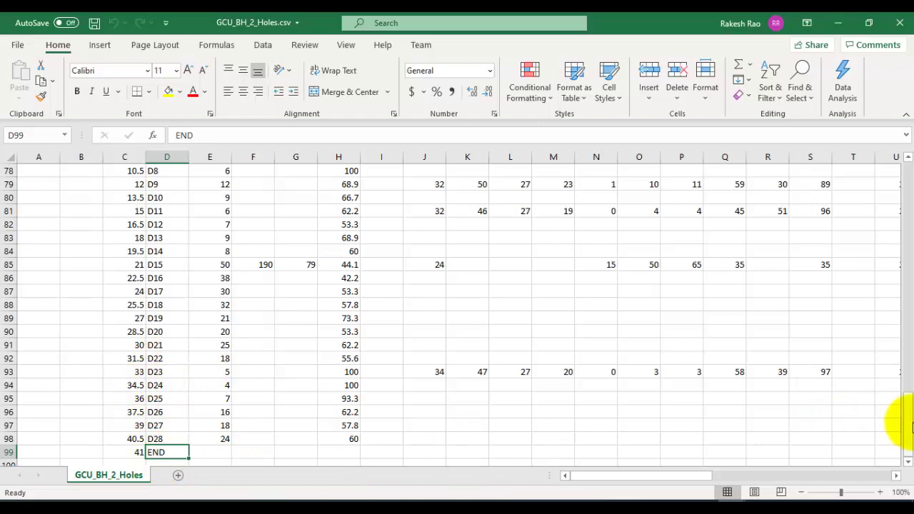
pyautogui.moveTo(903, 422); pyautogui.dragTo(621, 141)
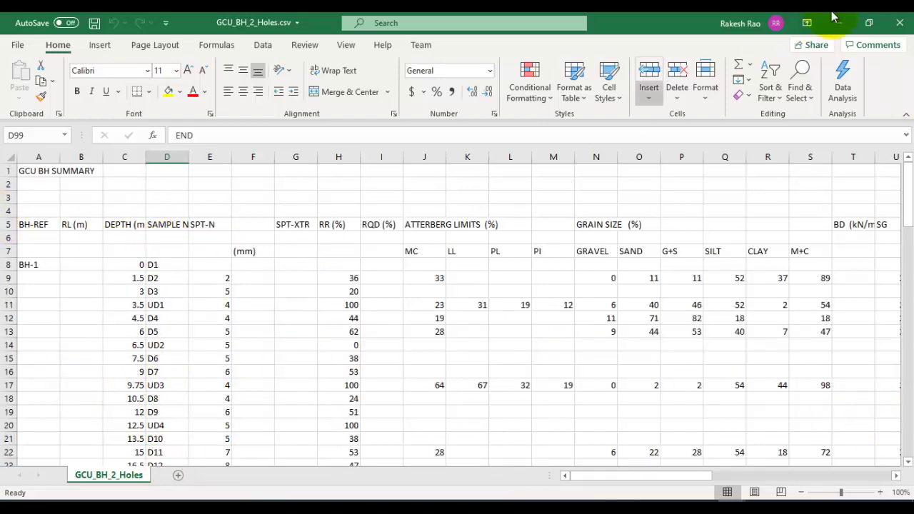
# Close the CSV file and start drawing the imported strata, placing the 2D lithology cross-section in the upper middle of the drawing area
pyautogui.click(898, 24)
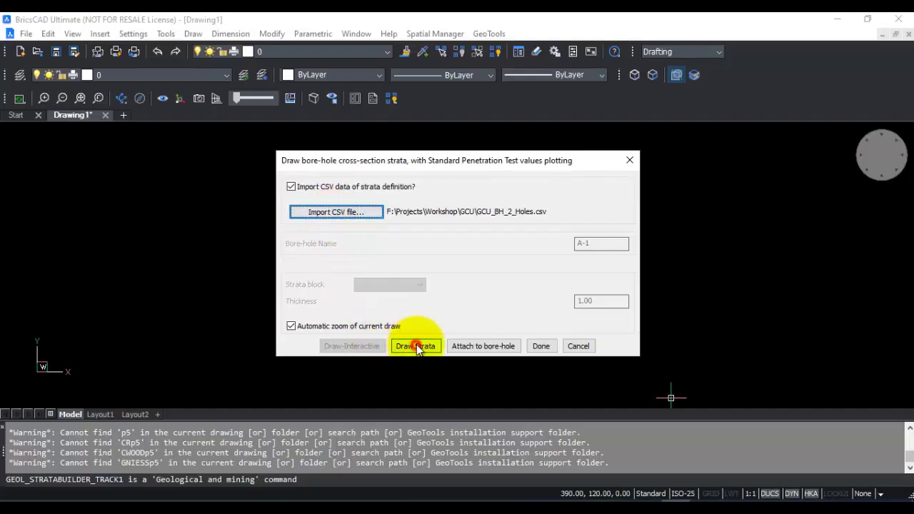
pyautogui.click(415, 345)
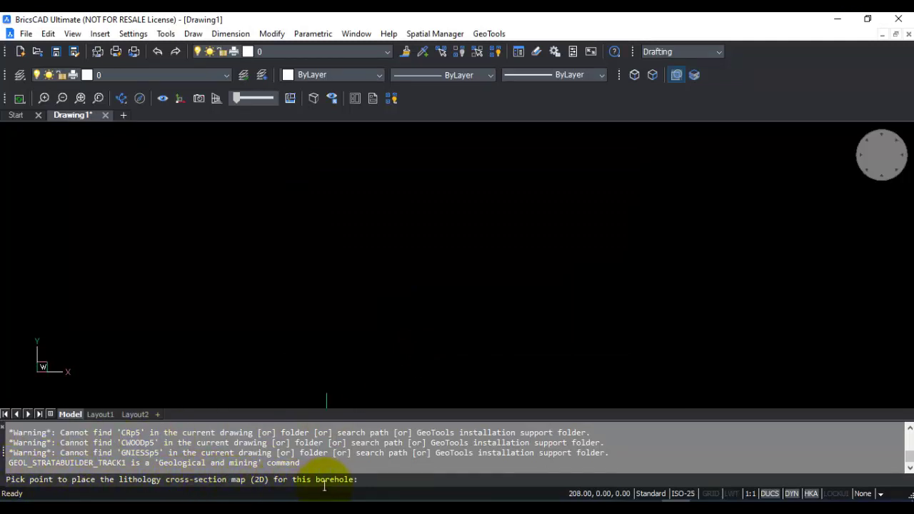
pyautogui.click(375, 157)
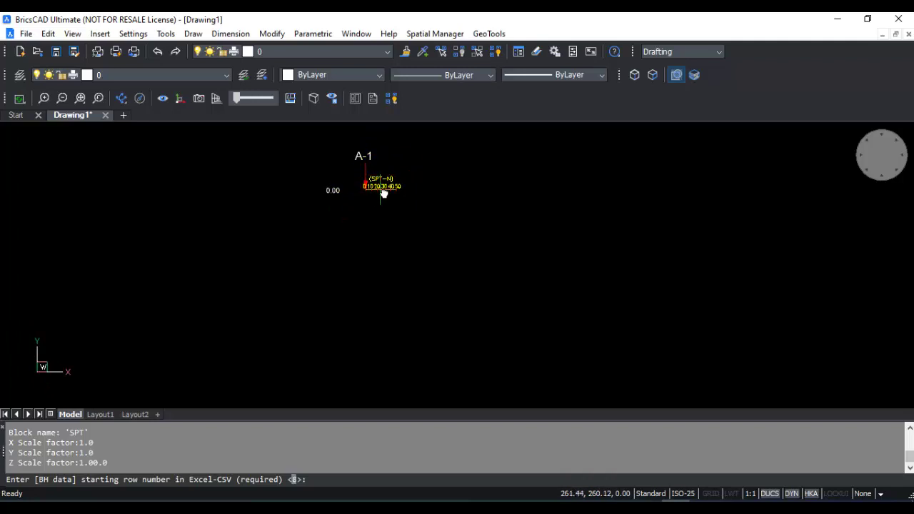
pyautogui.scroll(1, 381, 188)
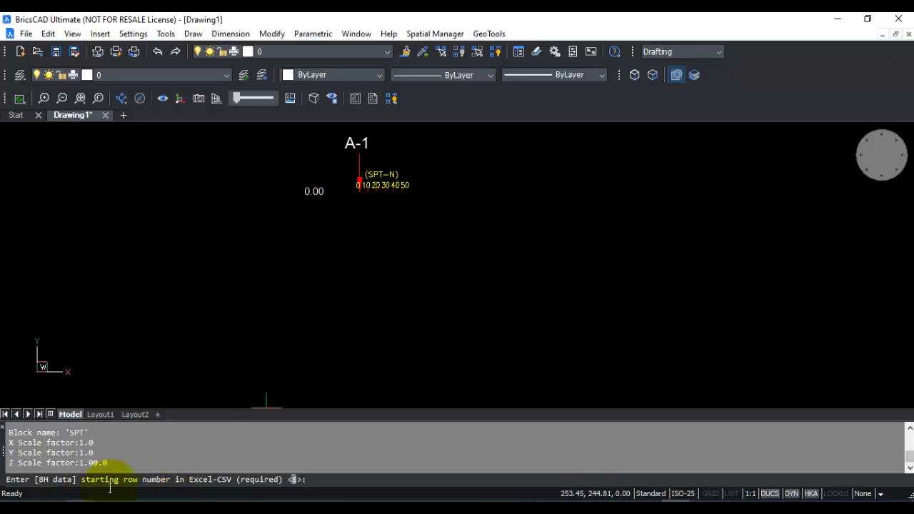
# Set the bore-hole data starting row to 8 and the columns to 3 for depth, 4 for sample name, 5 for SPT-N and 0 for SPT-N distance
pyautogui.click(315, 478)
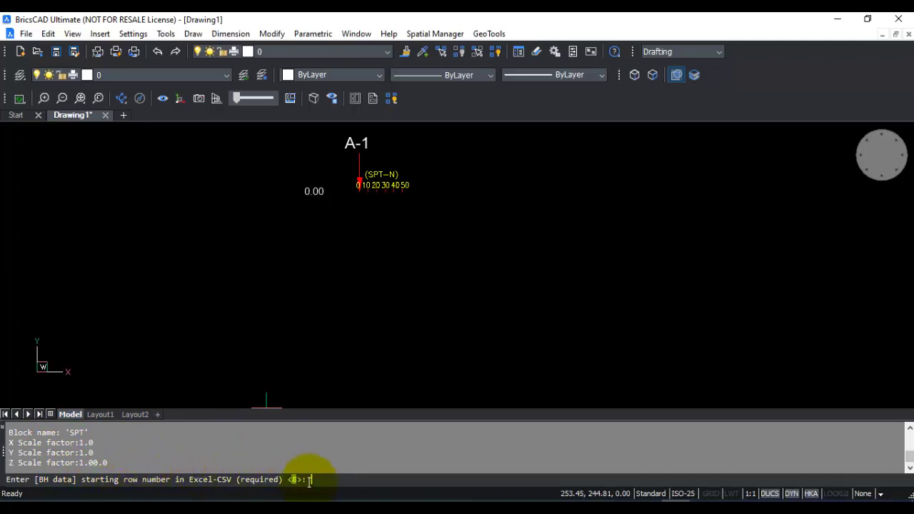
pyautogui.press('Return')
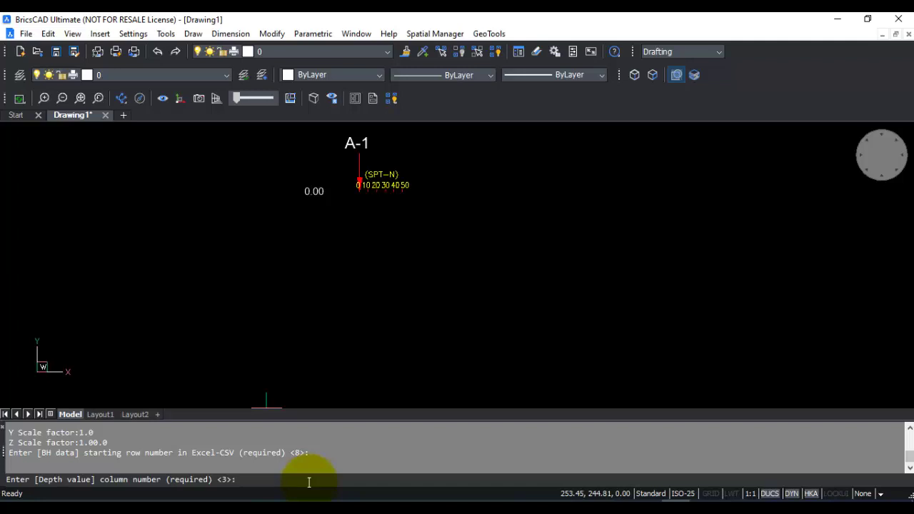
pyautogui.press('Return')
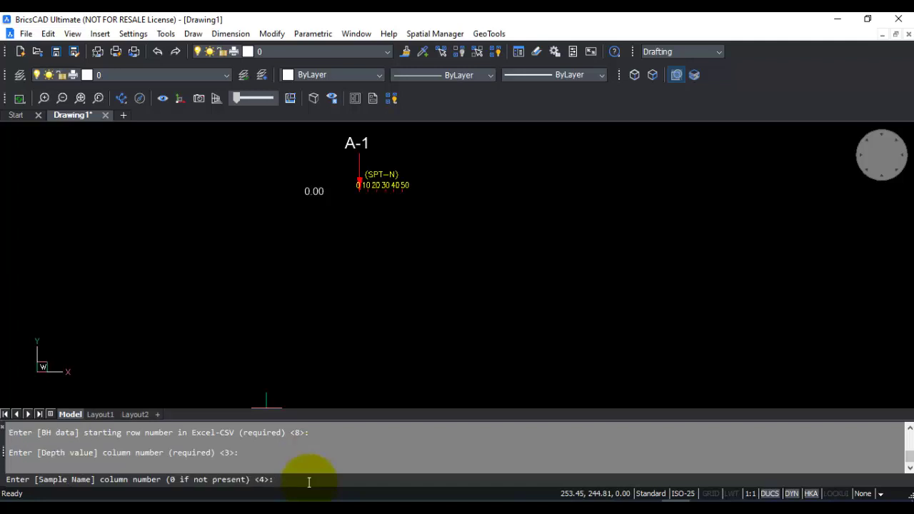
pyautogui.press('Return')
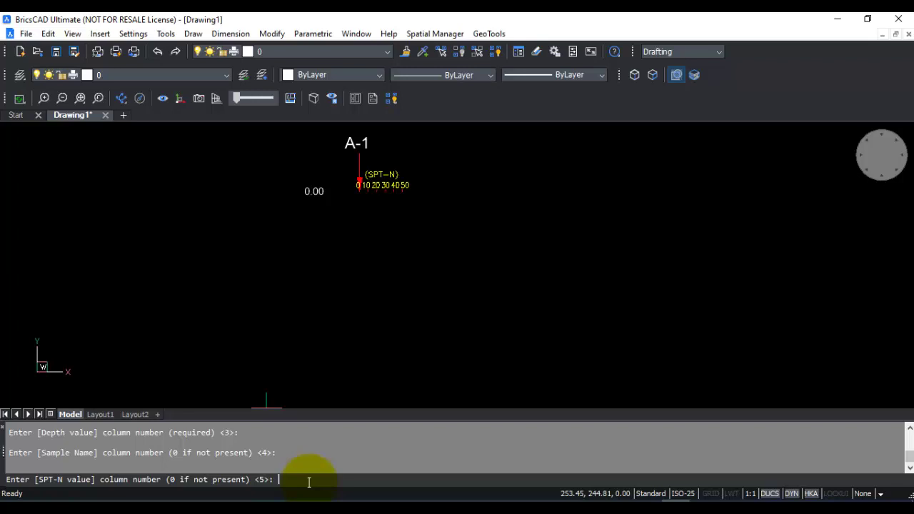
pyautogui.press('Return')
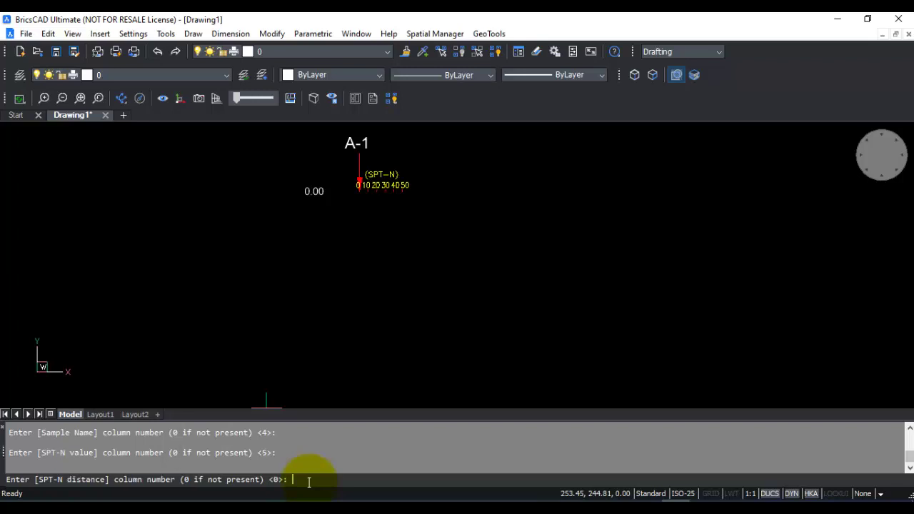
pyautogui.press('Return')
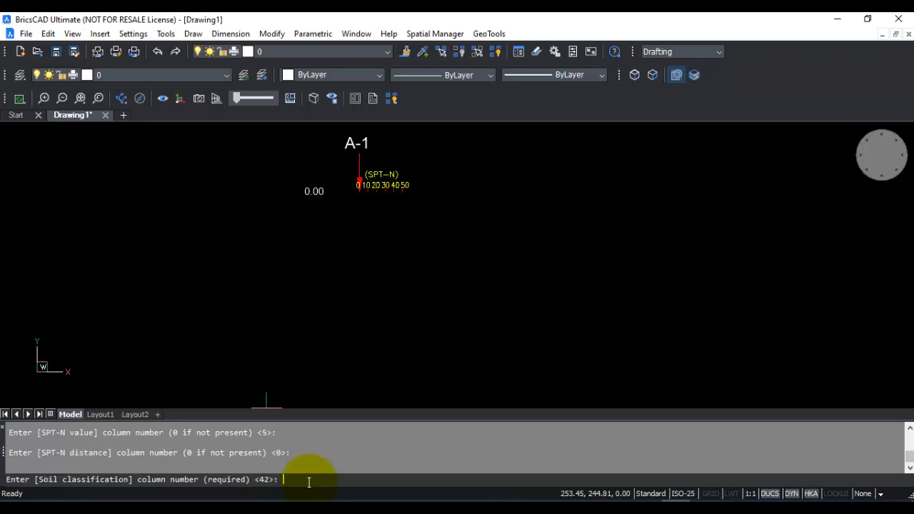
# Assign column 42 to soil classification, 1 to bore-hole name, 8 to RR % and 9 to RQD %, with RR and RQD values shown
pyautogui.press('Return')
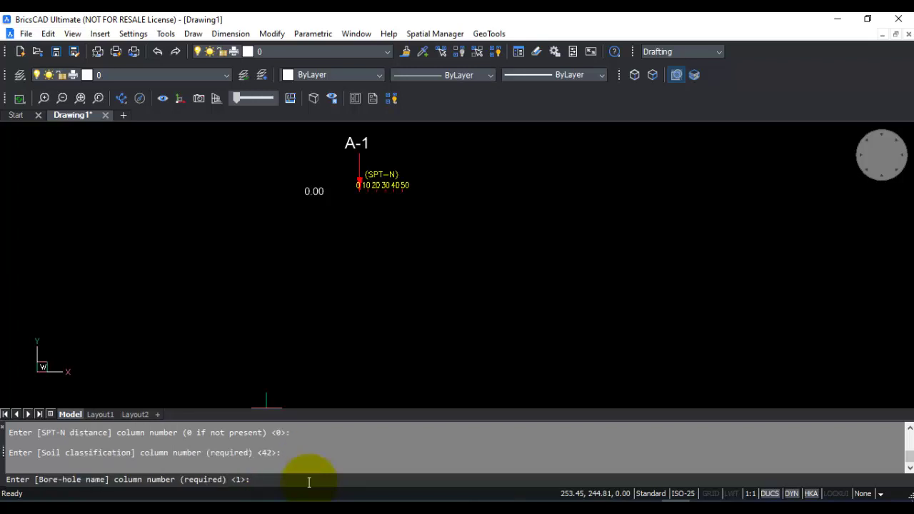
pyautogui.press('Return')
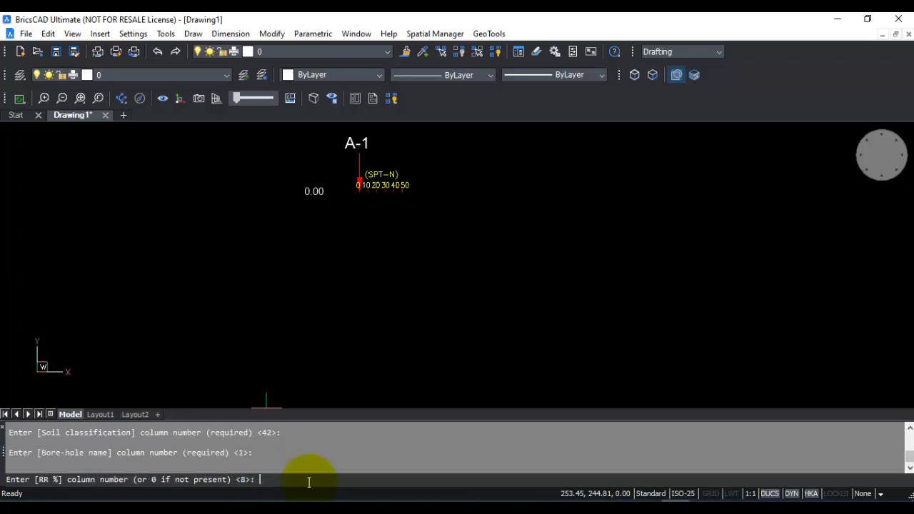
pyautogui.press('Return')
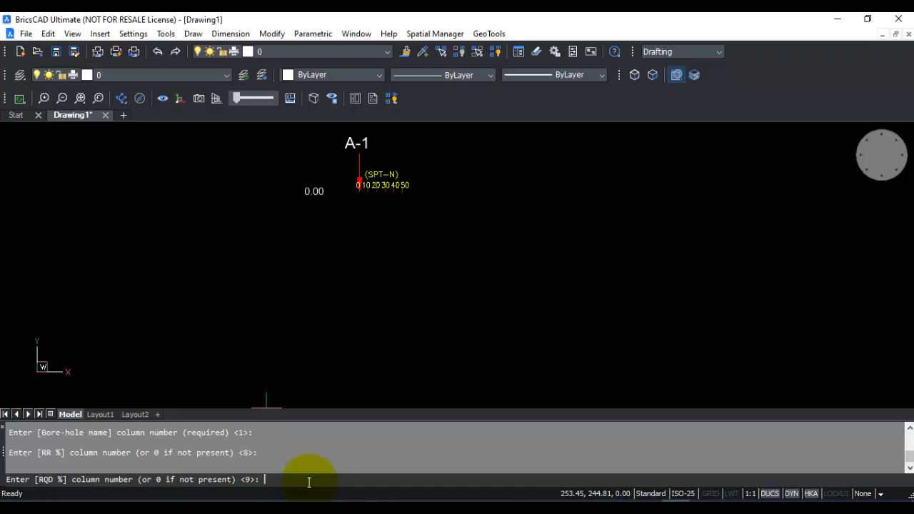
pyautogui.press('Return')
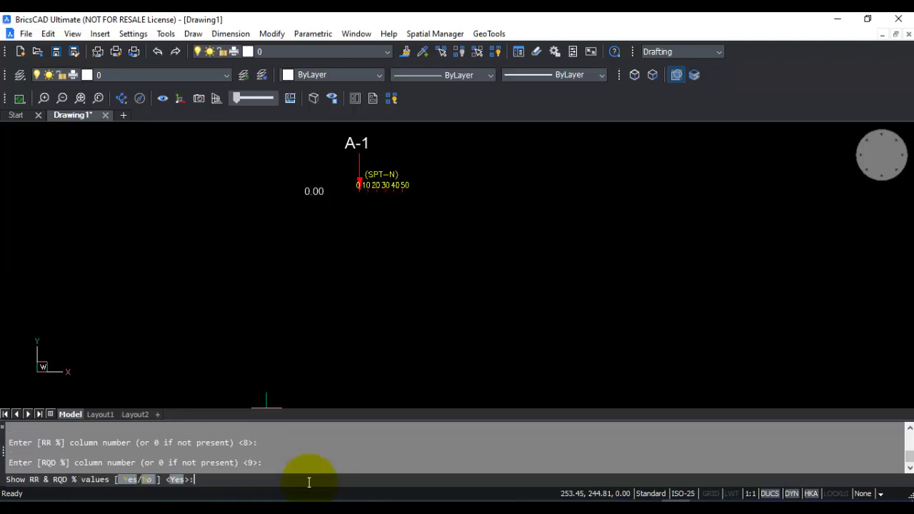
pyautogui.press('Return')
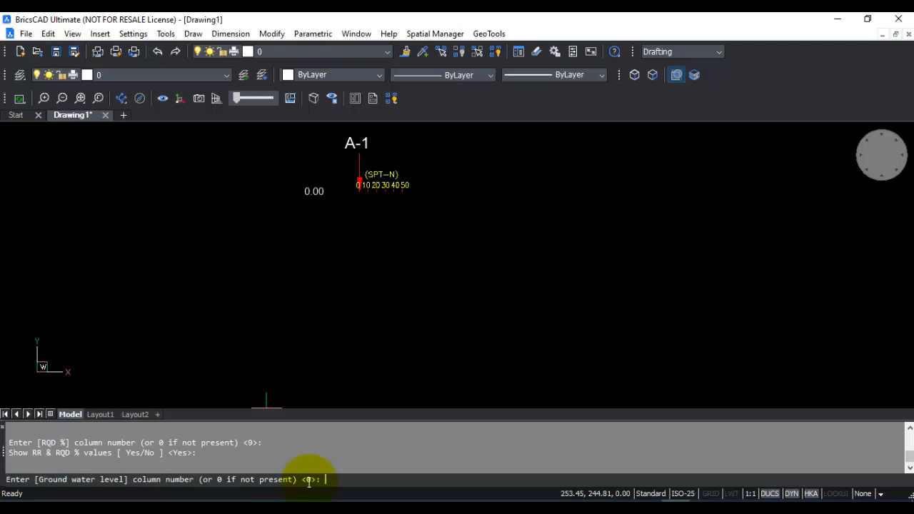
# Draw the strata with ground water column 0, annotation text height 0.2, depth precision 2 and reduced level column 0
pyautogui.press('Return')
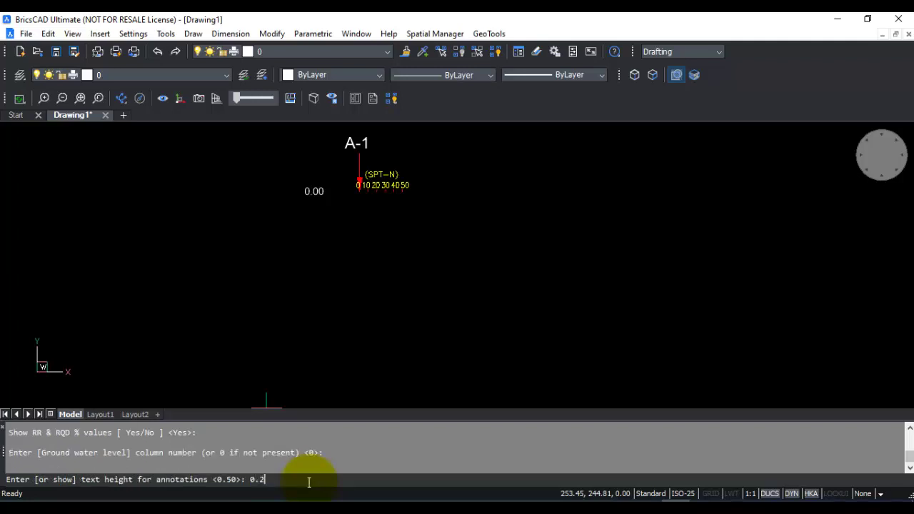
pyautogui.press('Return')
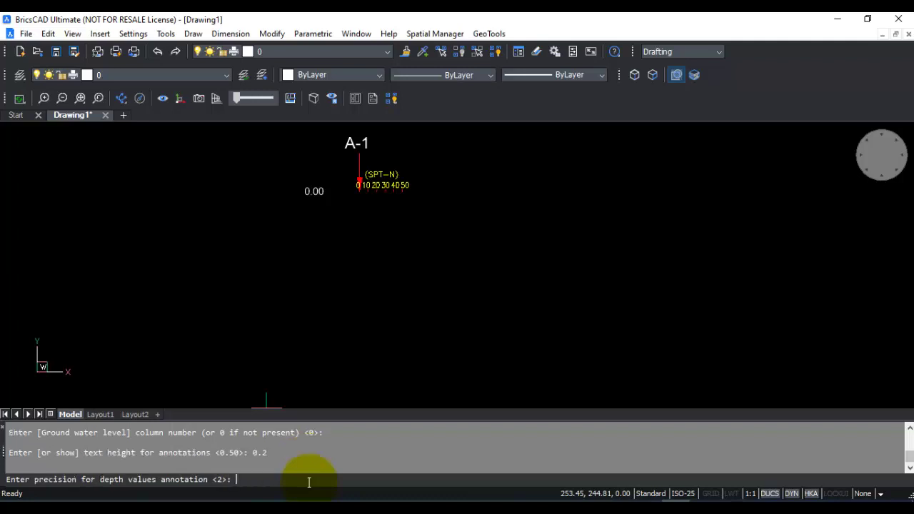
pyautogui.press('Return')
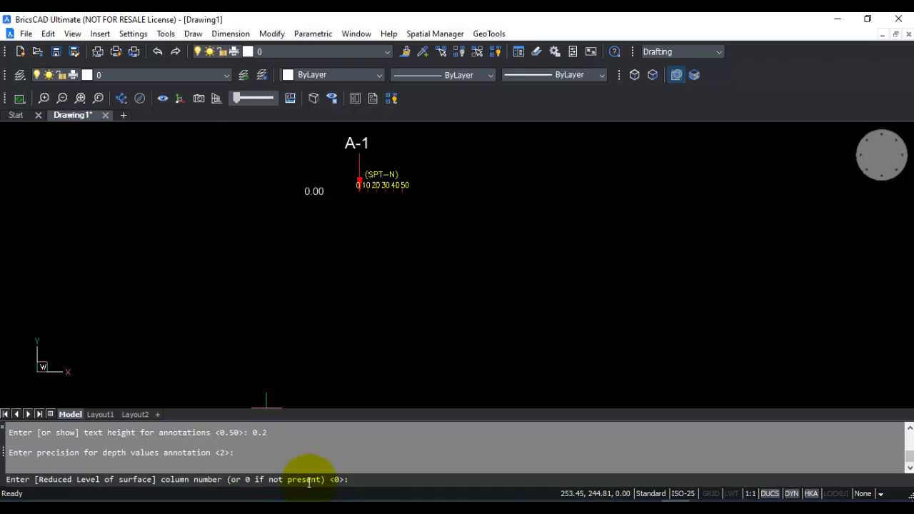
pyautogui.press('Return')
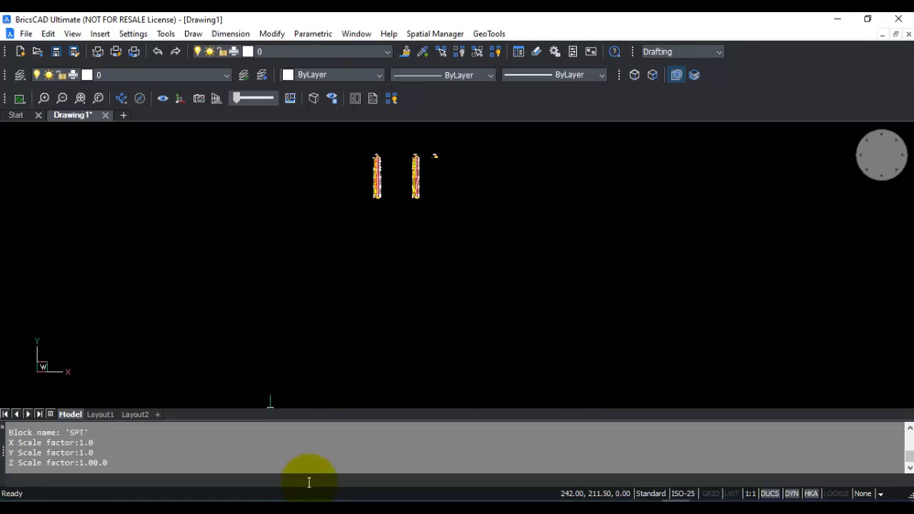
# Examine the upper part of the BH-1 column, including its strata patterns, depth labels and SPT-N graph
pyautogui.scroll(8, 360, 162)
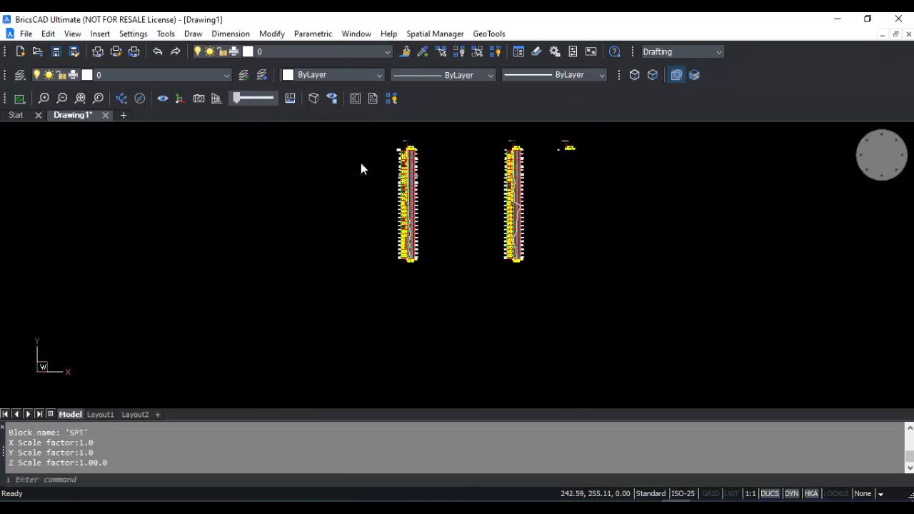
pyautogui.moveTo(406, 160); pyautogui.dragTo(327, 357, button='middle')
pyautogui.scroll(6, 336, 343)
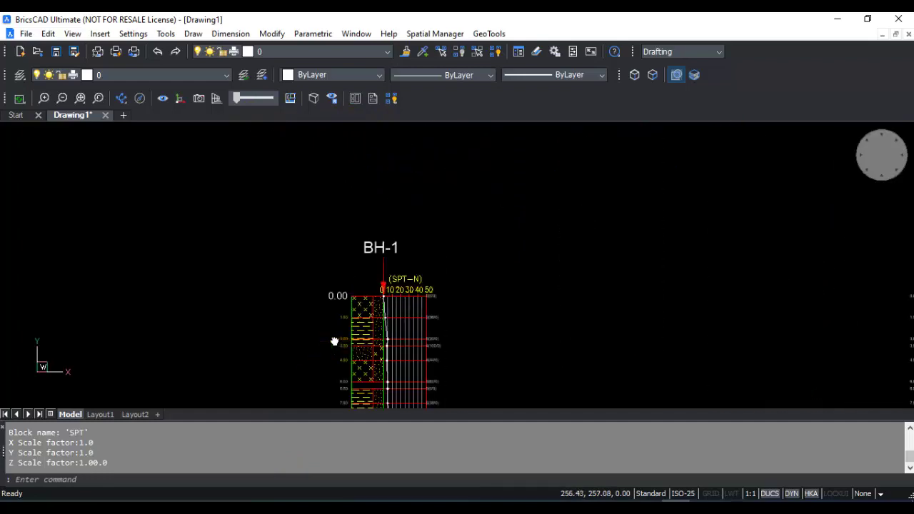
pyautogui.moveTo(282, 205)
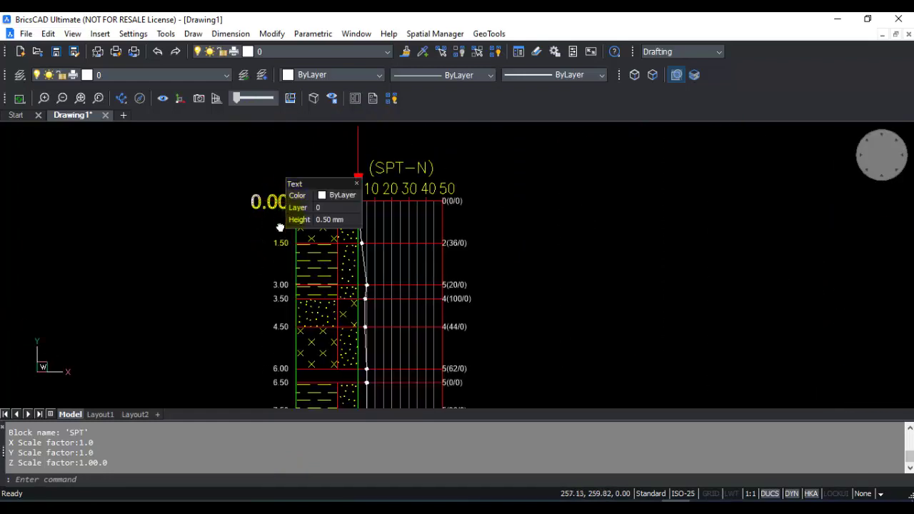
pyautogui.moveTo(280, 227)
pyautogui.mouseDown(button='middle')
pyautogui.moveTo(269, 262)
pyautogui.moveTo(262, 225)
pyautogui.moveTo(257, 261)
pyautogui.moveTo(232, 240)
pyautogui.mouseUp(button='middle')
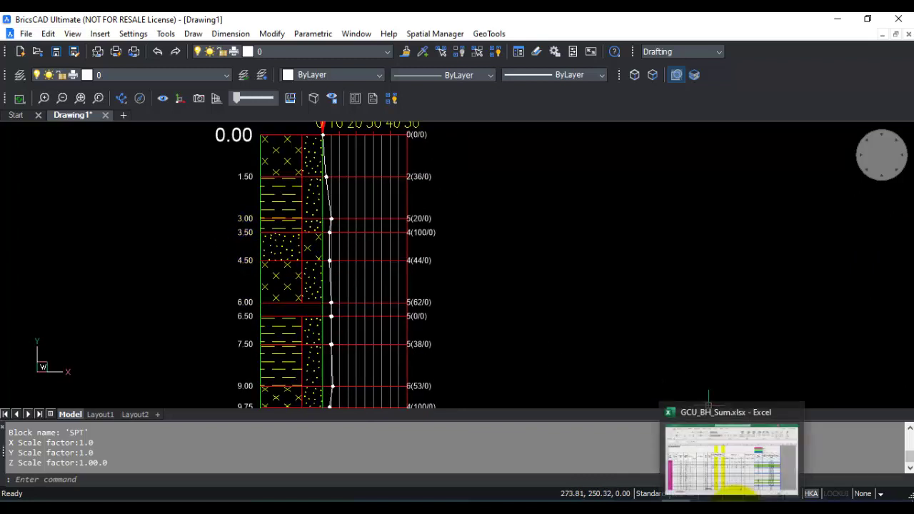
# Switch to Total Commander to open GCU_BH_2_Holes.csv, and examine the SPT values and strata down the BH-1 column
pyautogui.click(257, 501)
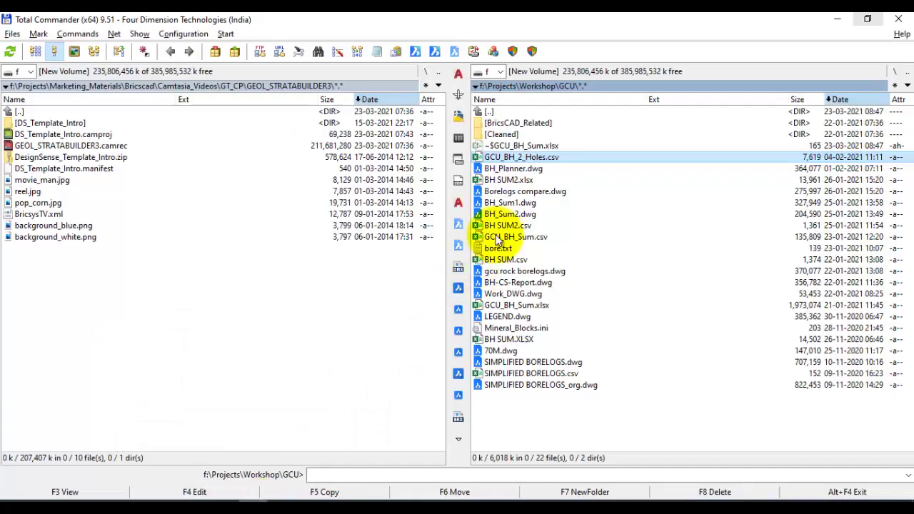
pyautogui.press('Return')
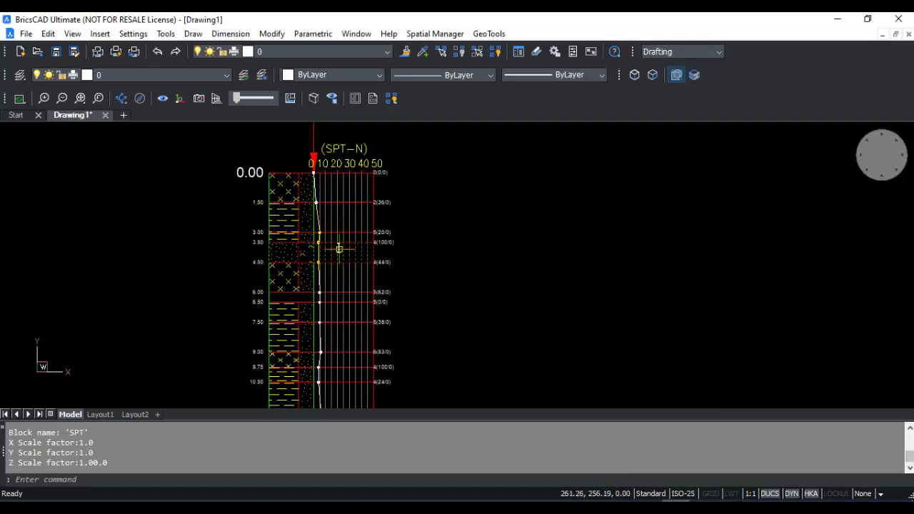
pyautogui.scroll(3, 370, 199)
pyautogui.moveTo(392, 165); pyautogui.dragTo(357, 237, button='middle')
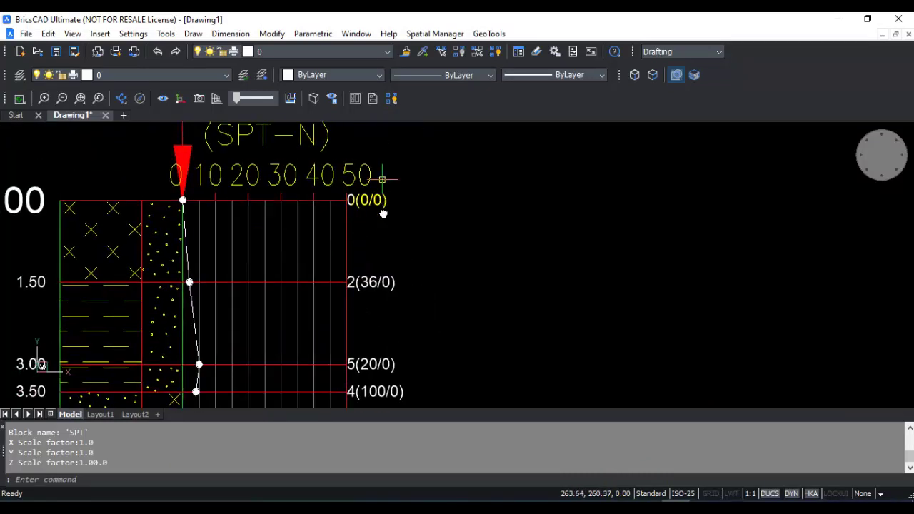
pyautogui.moveTo(384, 301)
pyautogui.mouseDown(button='middle')
pyautogui.moveTo(374, 230)
pyautogui.moveTo(370, 246)
pyautogui.moveTo(419, 264)
pyautogui.mouseUp(button='middle')
pyautogui.scroll(-1, 330, 254)
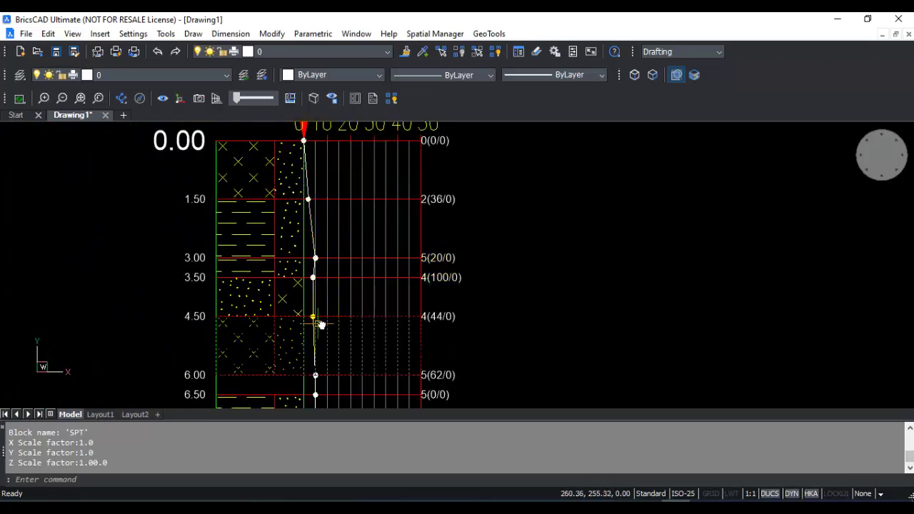
pyautogui.moveTo(319, 334); pyautogui.dragTo(300, 221, button='middle')
pyautogui.moveTo(298, 314); pyautogui.dragTo(291, 189, button='middle')
pyautogui.moveTo(291, 294); pyautogui.dragTo(288, 192, button='middle')
pyautogui.moveTo(327, 304); pyautogui.dragTo(318, 204, button='middle')
pyautogui.moveTo(328, 293); pyautogui.dragTo(322, 198, button='middle')
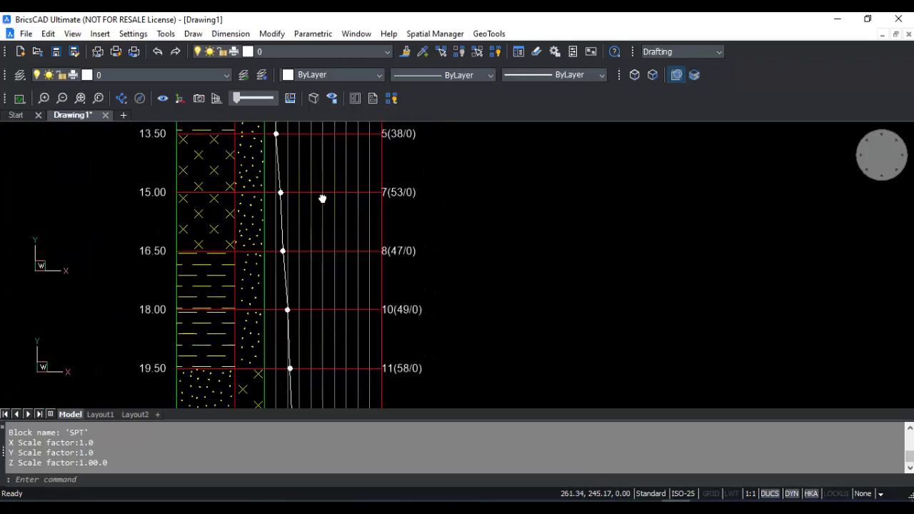
pyautogui.middleClick(325, 309)
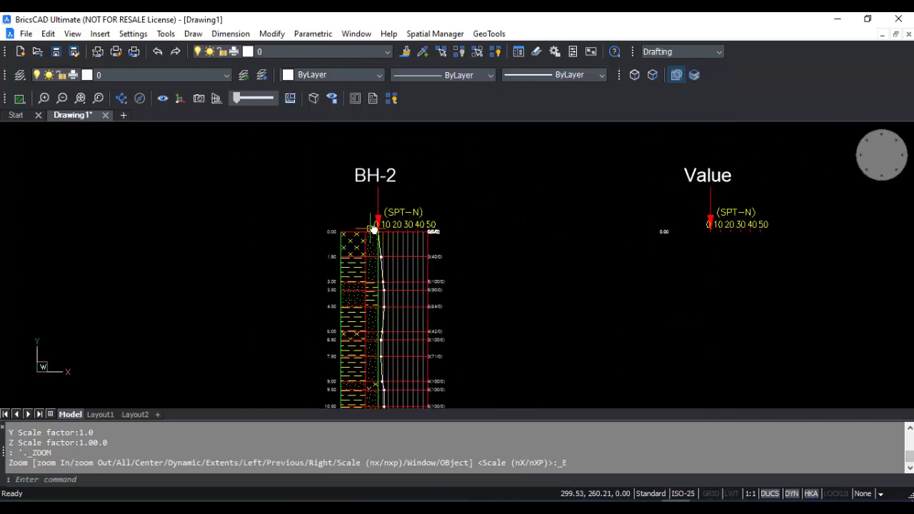
# Examine the BH-2 column from its SPT-N header down to the CRR/RQD scale at its base
pyautogui.scroll(-3, 372, 216)
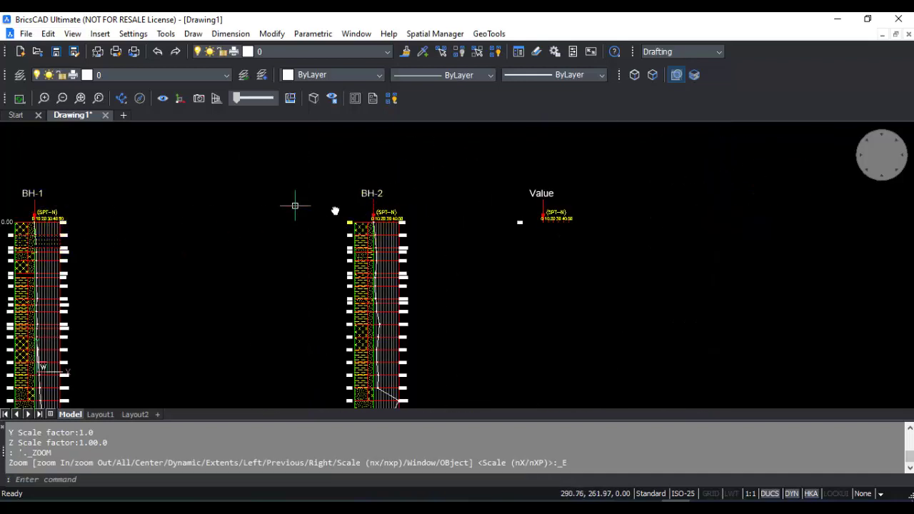
pyautogui.moveTo(390, 232)
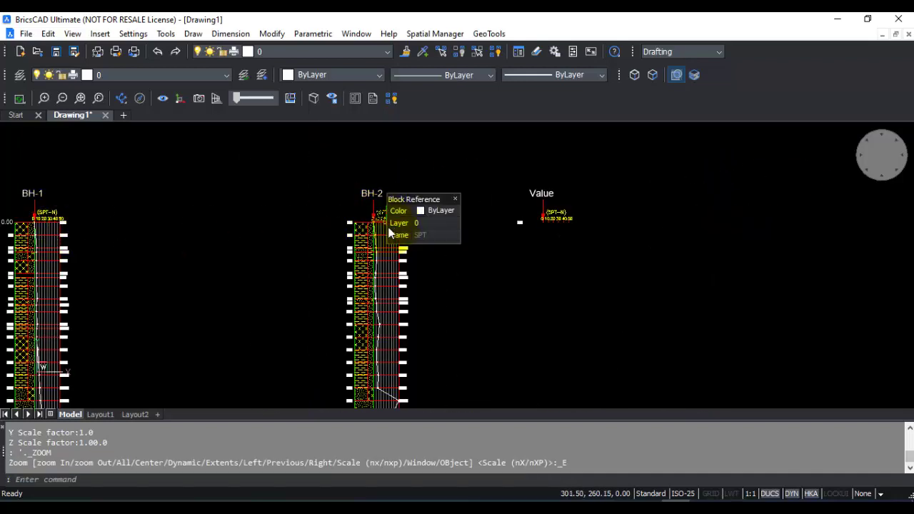
pyautogui.scroll(4, 336, 210)
pyautogui.scroll(-2, 332, 212)
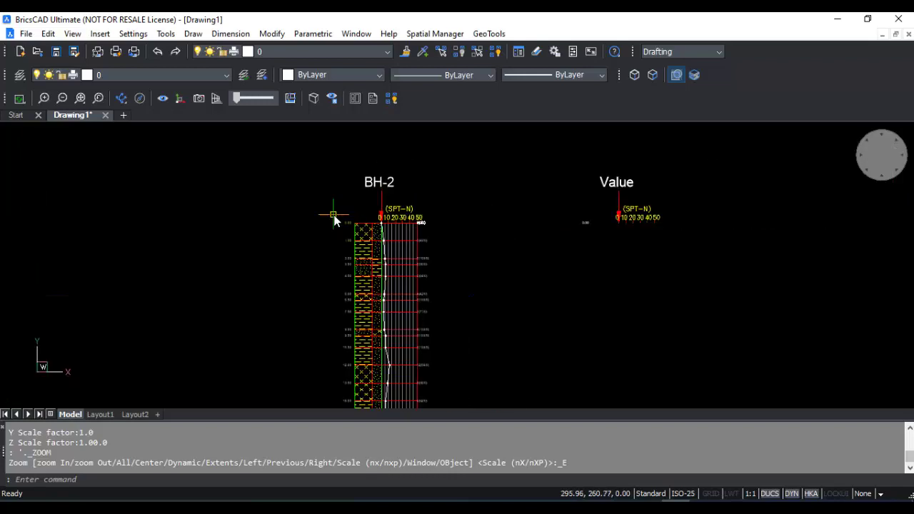
pyautogui.moveTo(371, 337); pyautogui.dragTo(332, 267, button='middle')
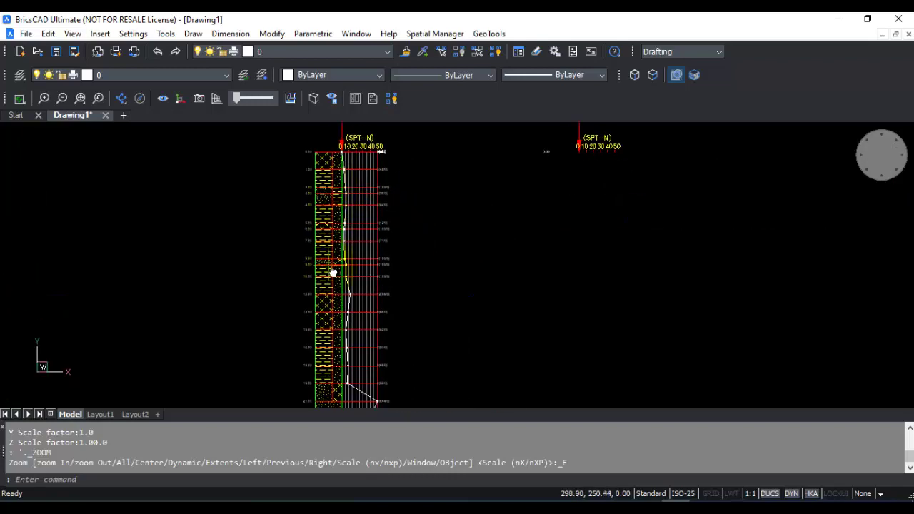
pyautogui.scroll(-3, 329, 268)
pyautogui.moveTo(316, 357); pyautogui.dragTo(288, 259, button='middle')
pyautogui.scroll(4, 299, 319)
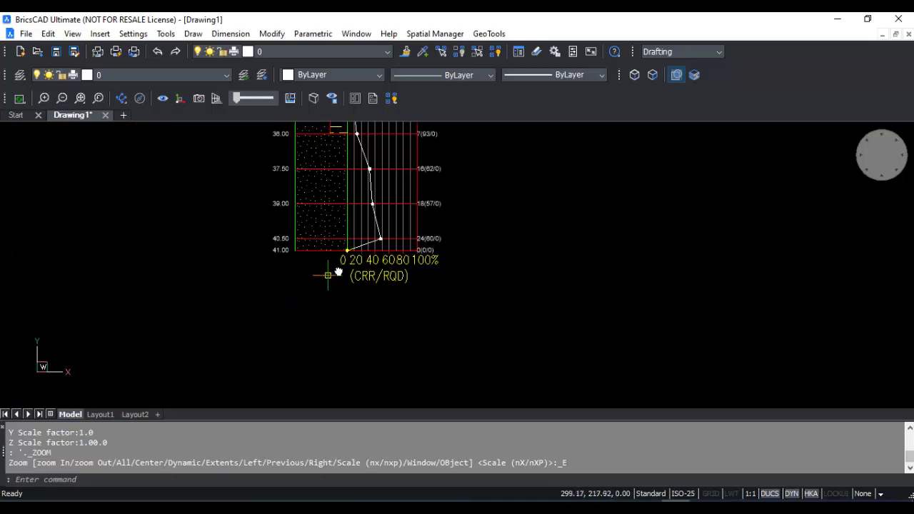
pyautogui.scroll(-4, 253, 312)
pyautogui.scroll(-5, 215, 264)
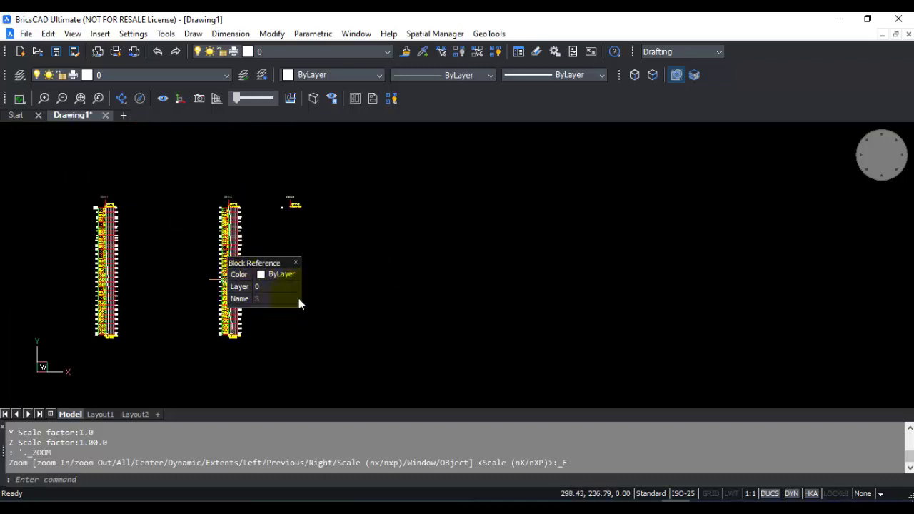
pyautogui.scroll(3, 327, 216)
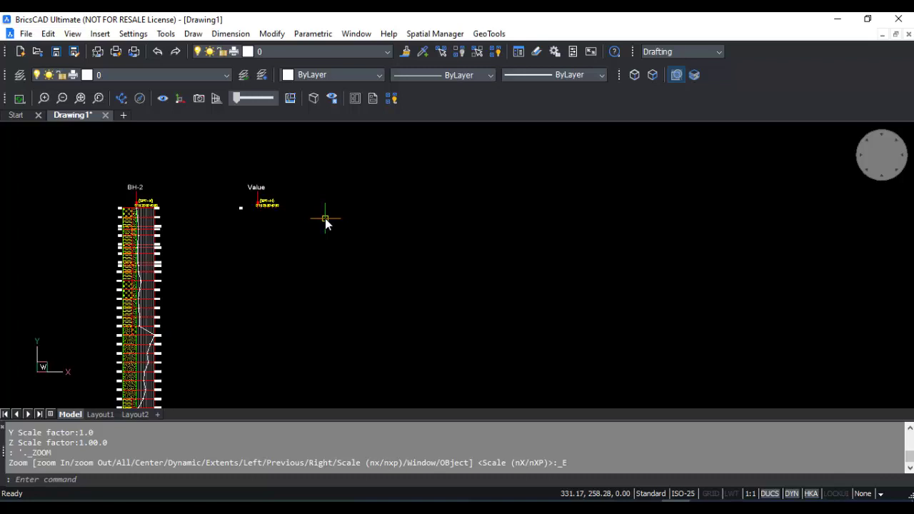
# Display the ribbon and look through the GeoTools bore-hole commands for the lithology strata tool
pyautogui.press('Return')
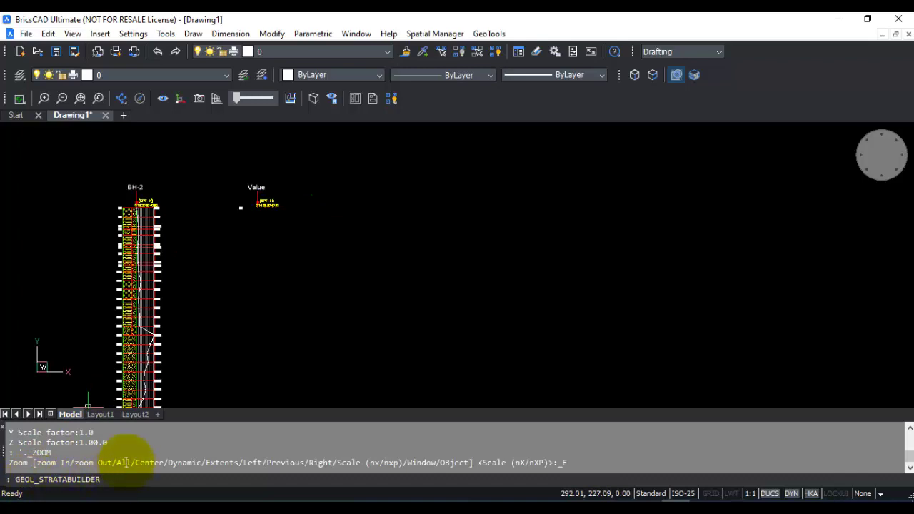
pyautogui.click(72, 34)
pyautogui.click(102, 397)
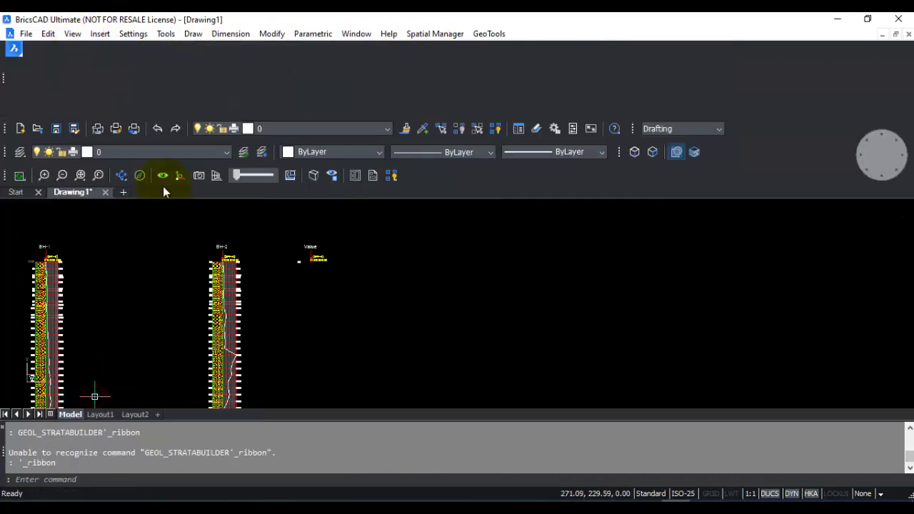
pyautogui.click(496, 49)
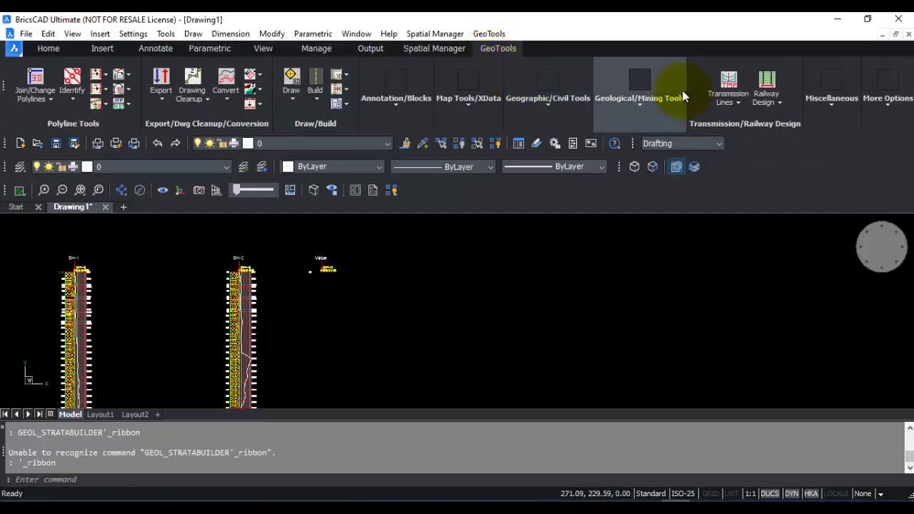
pyautogui.click(651, 97)
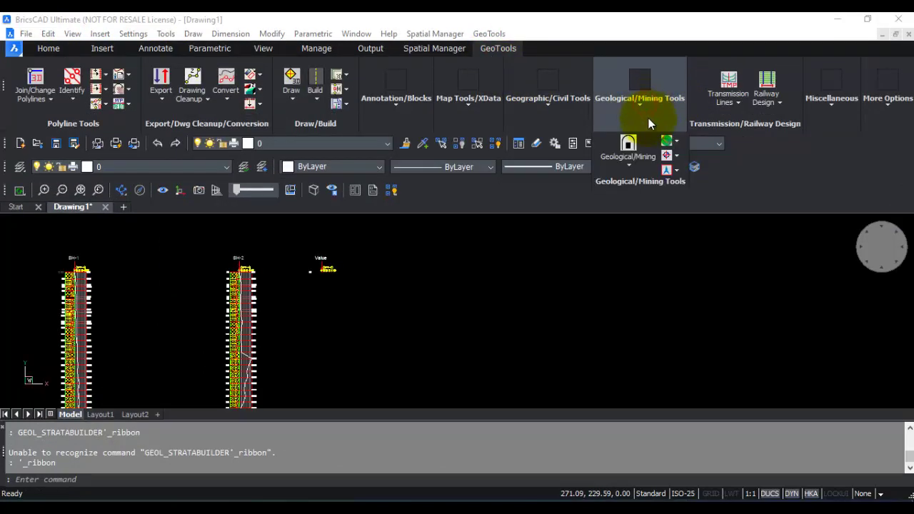
pyautogui.click(678, 160)
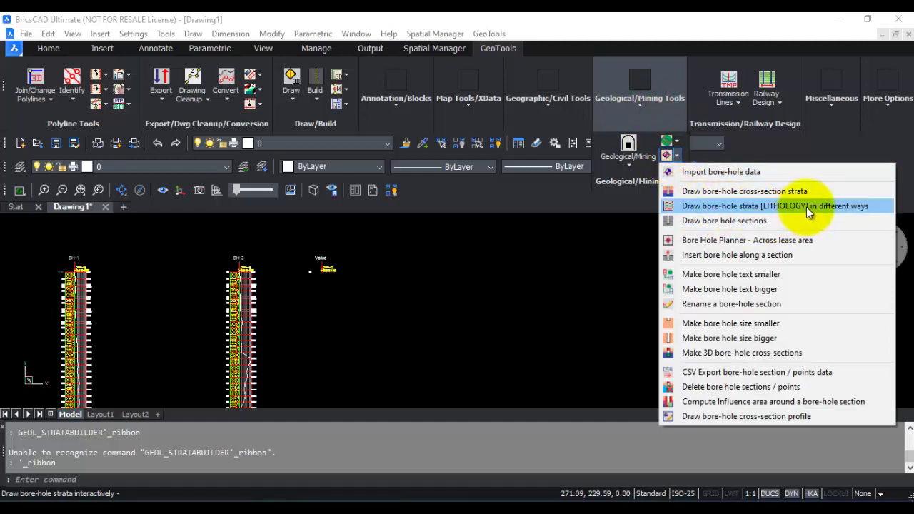
# Look up the same bore-hole tools among the GeoTools geological and mining commands, and hide the ribbon
pyautogui.click(489, 34)
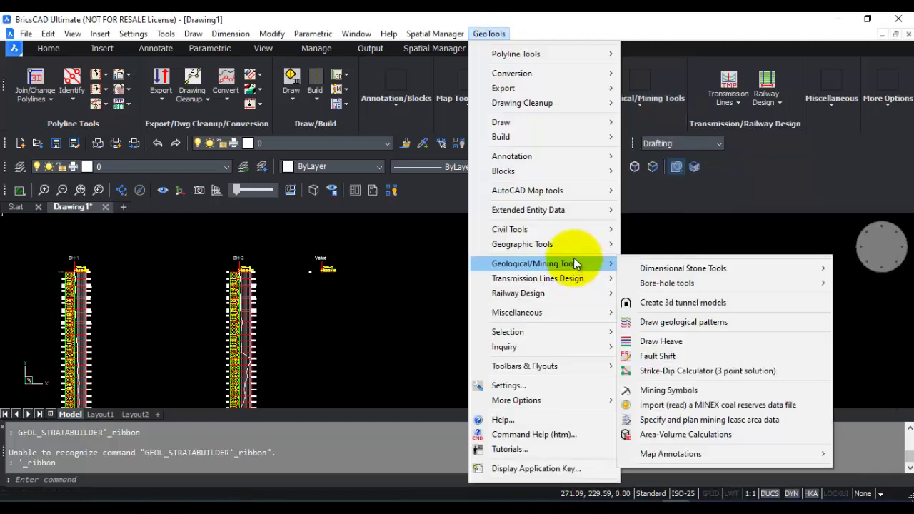
pyautogui.click(485, 32)
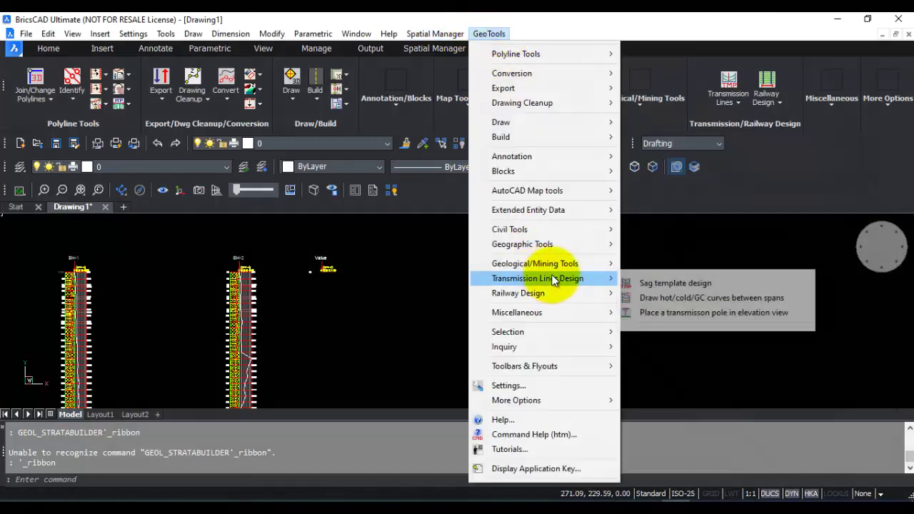
pyautogui.moveTo(599, 269)
pyautogui.moveTo(652, 282)
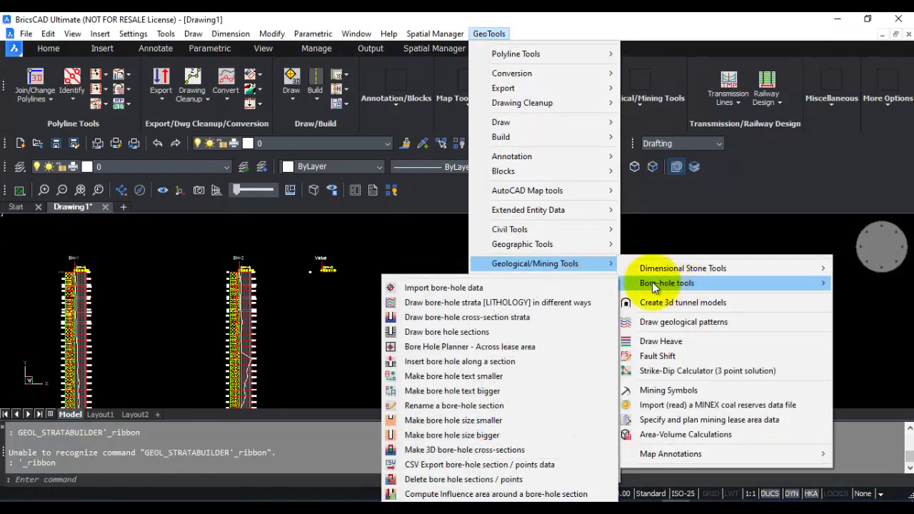
pyautogui.click(69, 34)
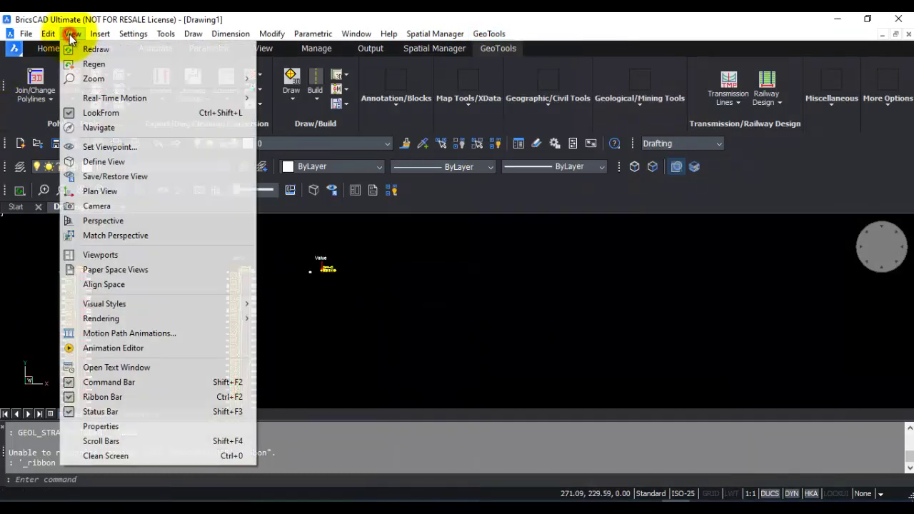
pyautogui.click(102, 398)
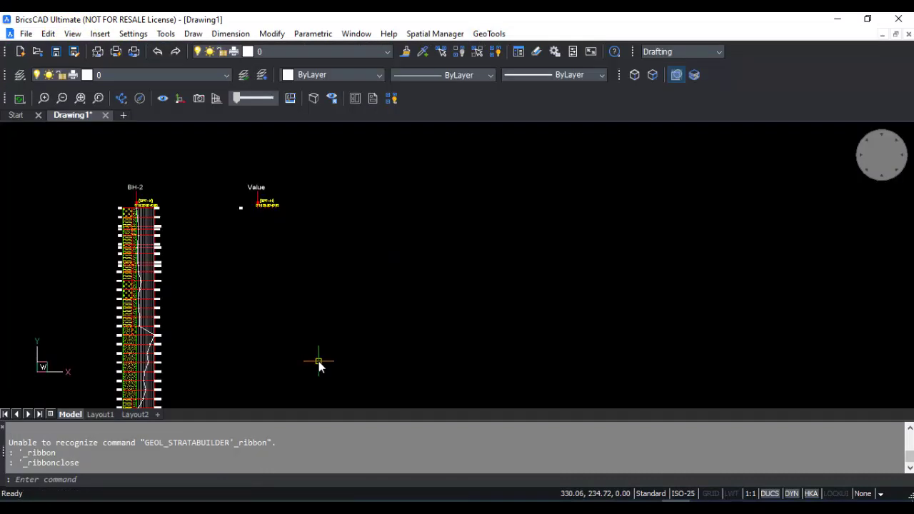
# Start drawing bore-hole strata with SPT values, with the CSV import of strata definitions turned off
pyautogui.click(10, 443)
pyautogui.click(487, 35)
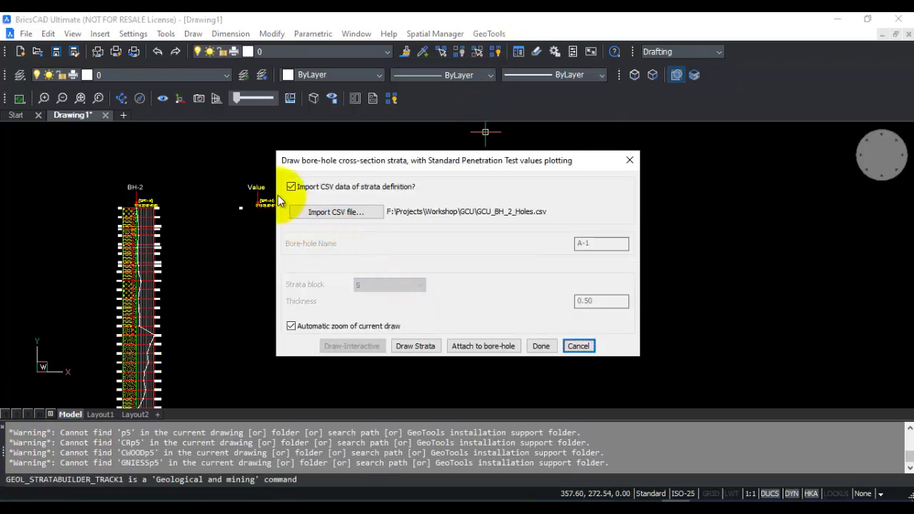
pyautogui.click(291, 187)
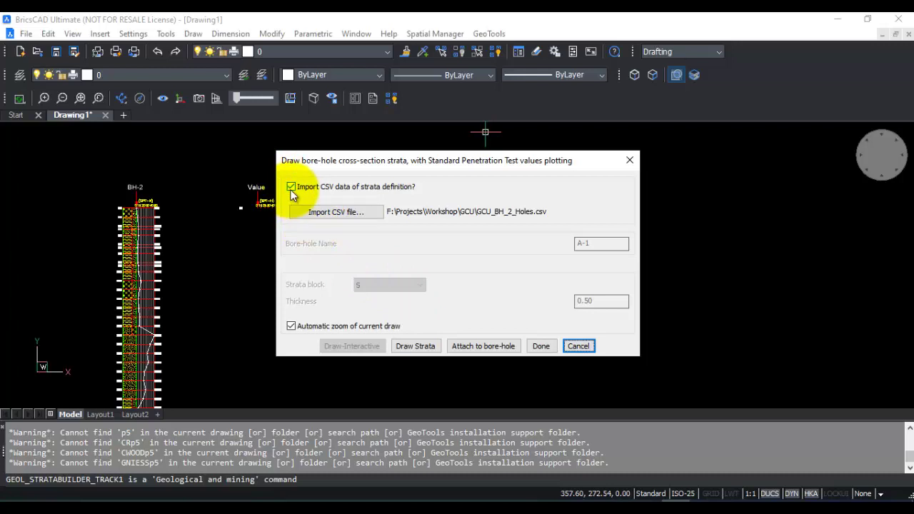
pyautogui.click(291, 188)
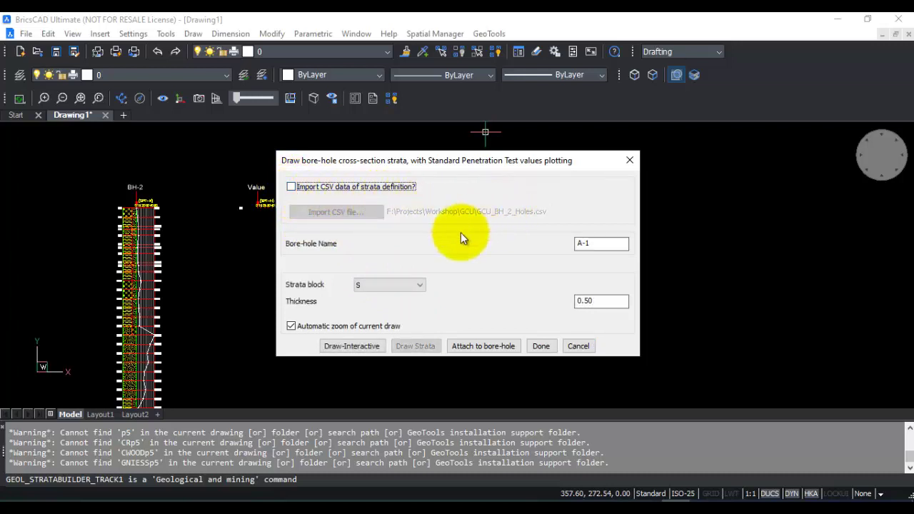
# Draw a BOULDER stratum 1.50 thick interactively as the top layer of bore-hole A-1, placed to the right of the Value column
pyautogui.click(365, 286)
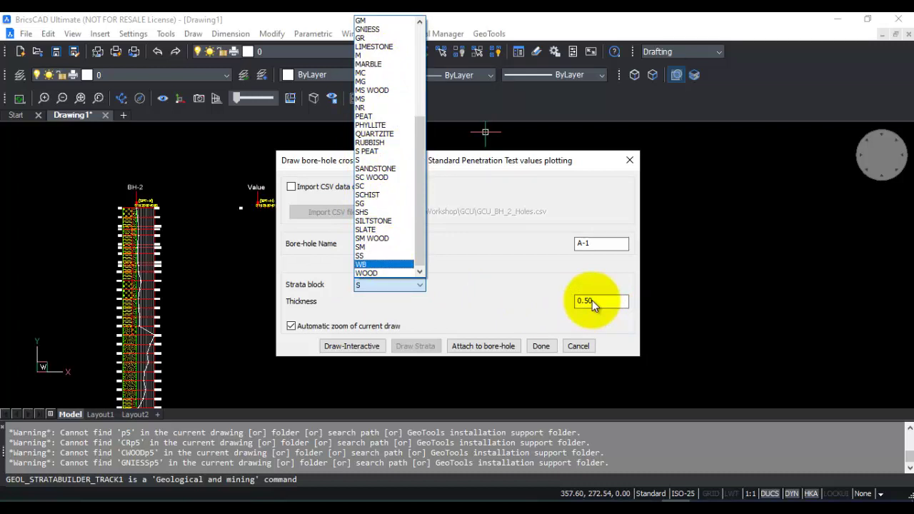
pyautogui.moveTo(418, 203); pyautogui.dragTo(418, 36)
pyautogui.click(371, 30)
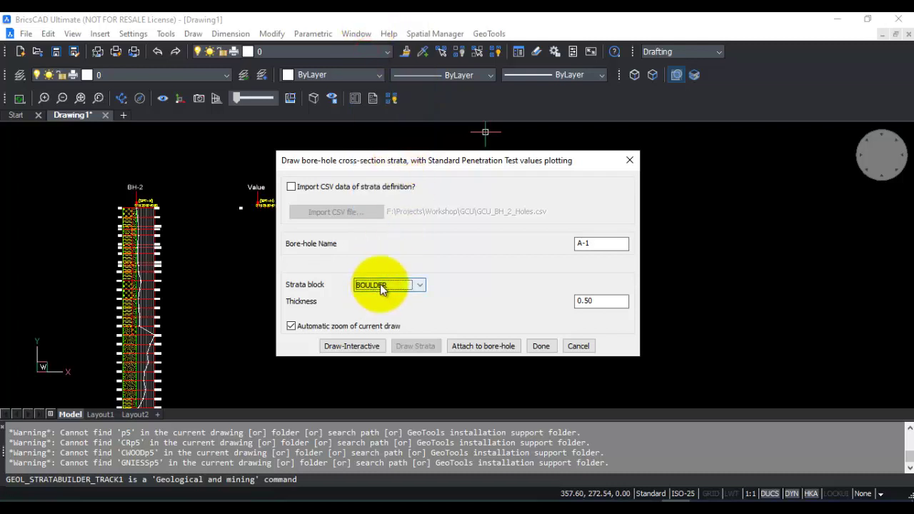
pyautogui.press('Tab')
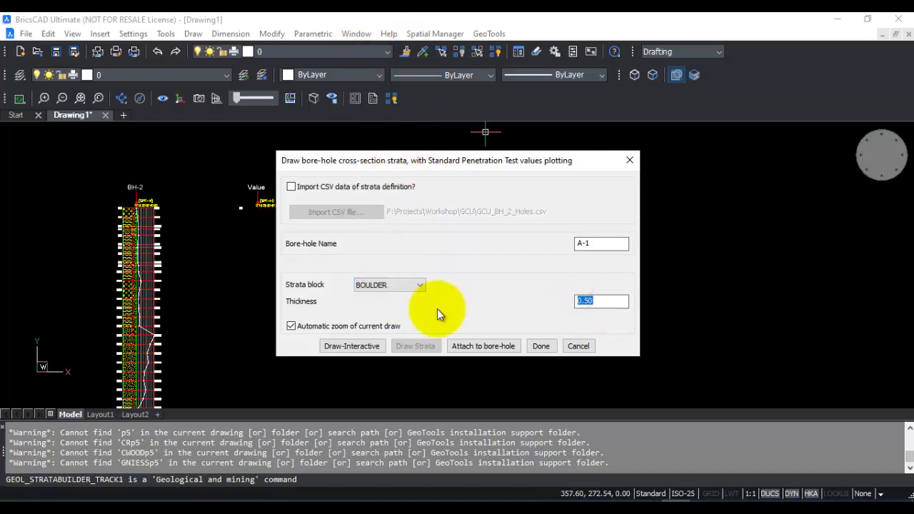
pyautogui.write('1.5')
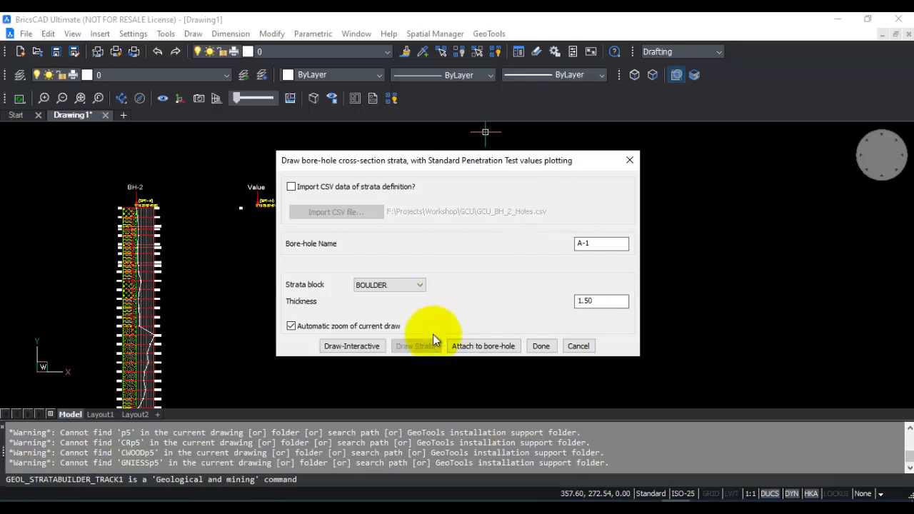
pyautogui.click(351, 346)
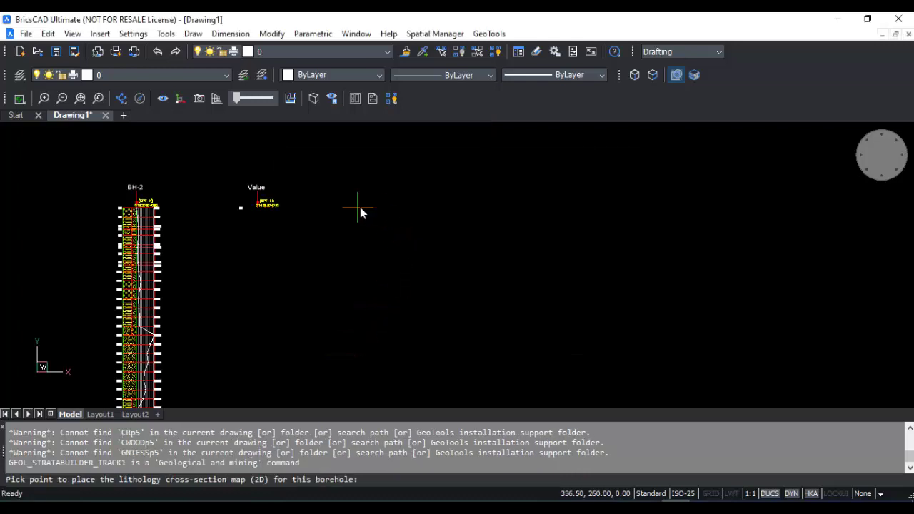
pyautogui.click(389, 203)
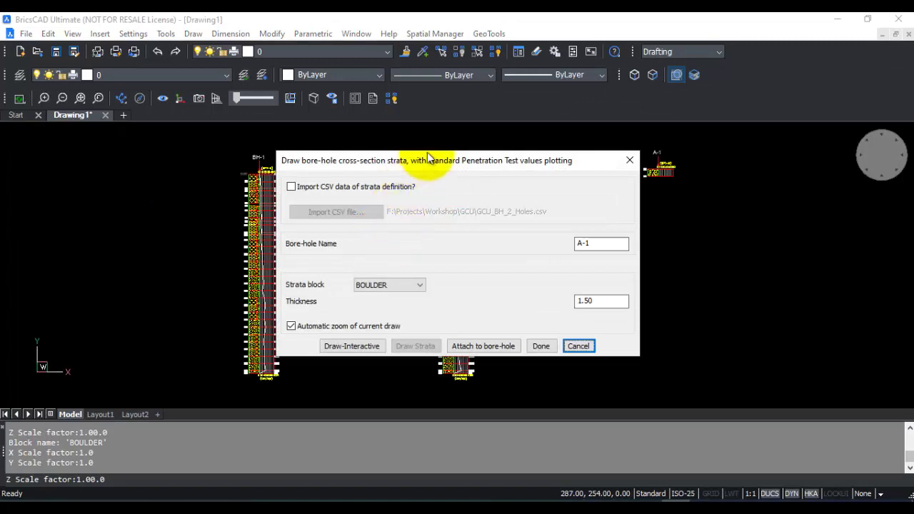
# Add a LIMESTONE stratum 3.25 thick beneath the boulder layer of bore-hole A-1
pyautogui.moveTo(433, 161); pyautogui.dragTo(201, 161)
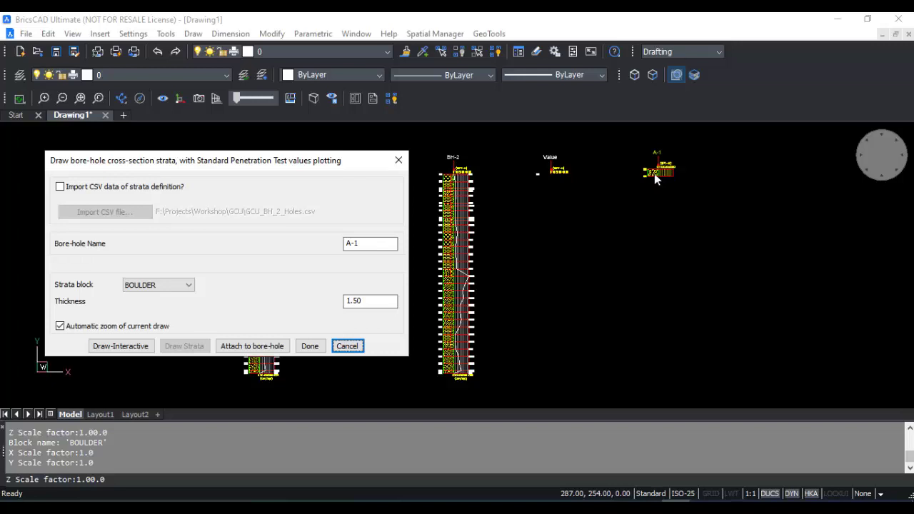
pyautogui.click(187, 285)
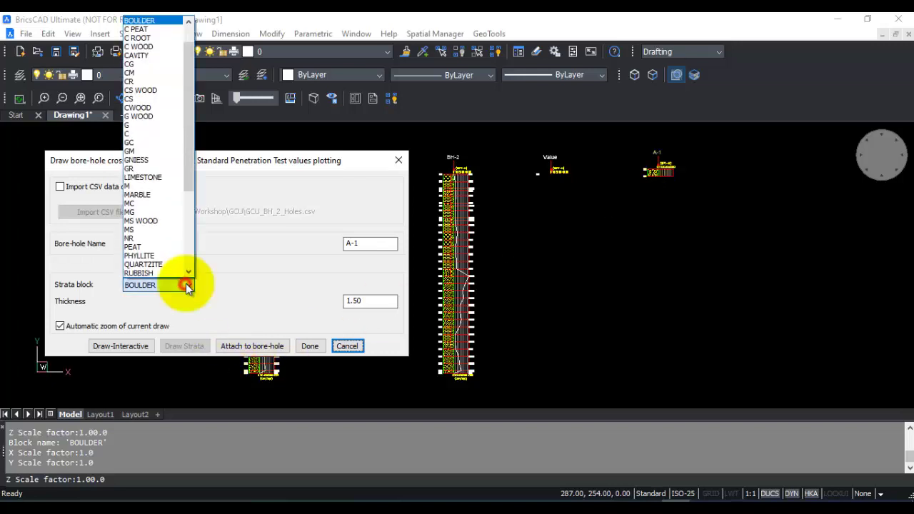
pyautogui.click(163, 177)
pyautogui.doubleClick(369, 301)
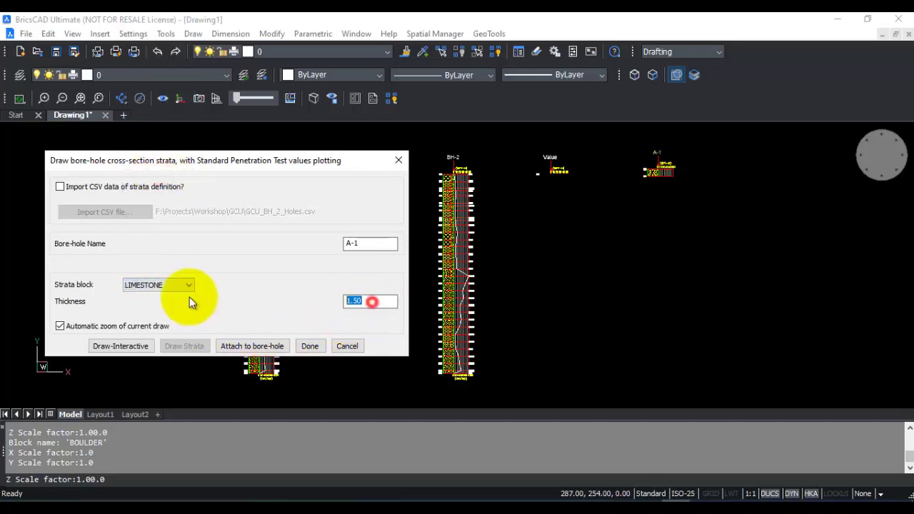
pyautogui.write('3.25')
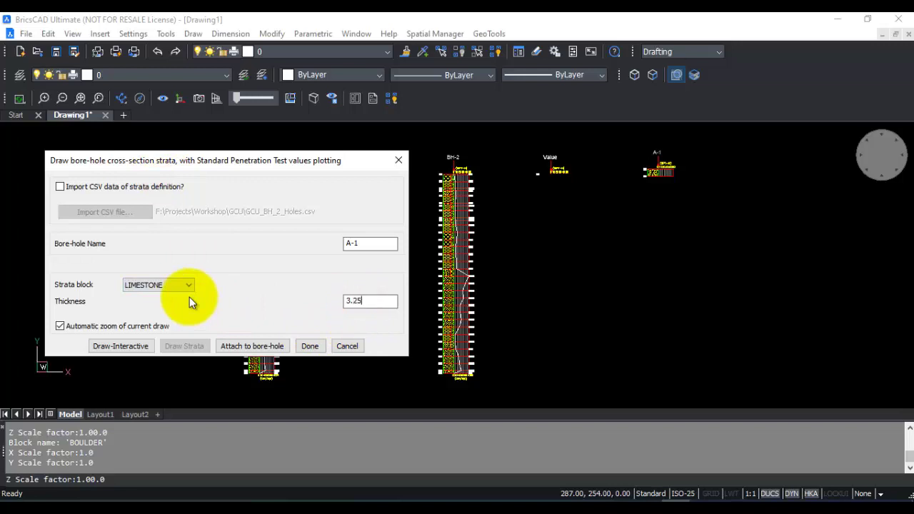
pyautogui.click(180, 346)
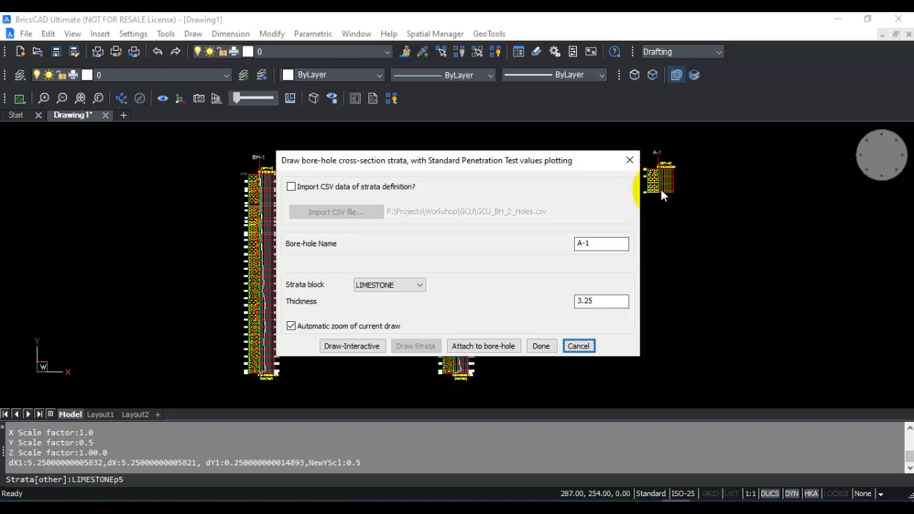
# Add a SANDSTONE stratum 1.75 thick beneath the limestone layer of bore-hole A-1
pyautogui.click(420, 285)
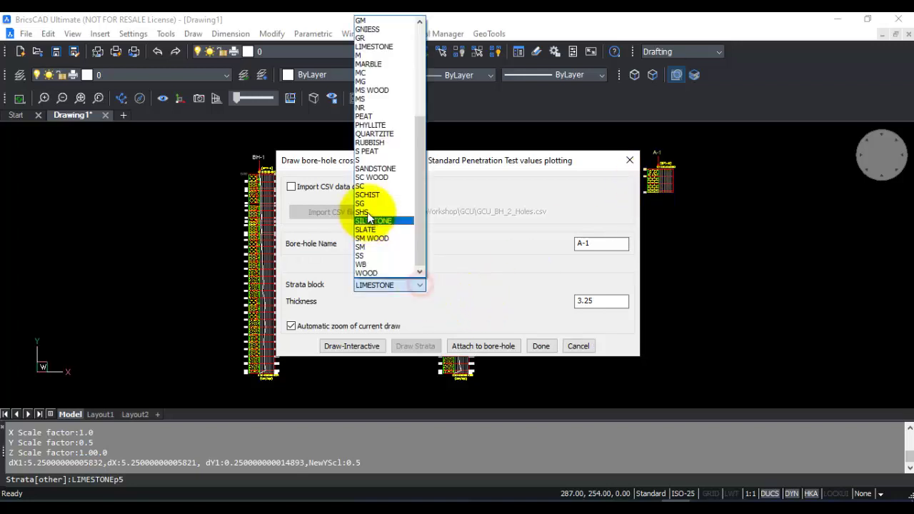
pyautogui.click(360, 169)
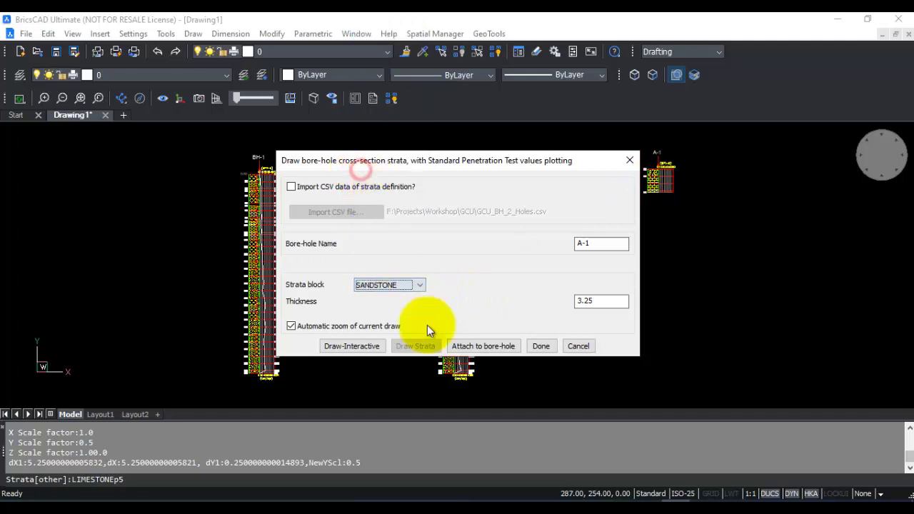
pyautogui.doubleClick(602, 301)
pyautogui.write('1.')
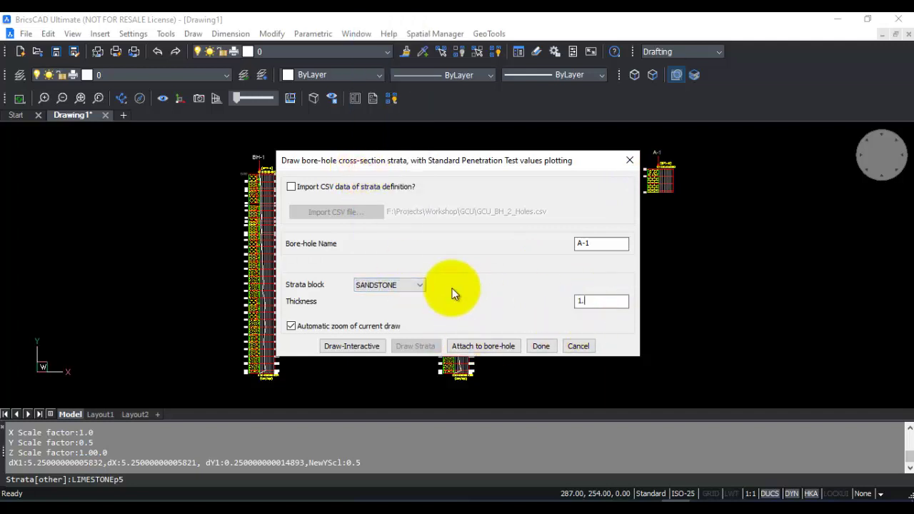
# Add a QUARTZITE stratum 3.40 thick beneath the sandstone layer of bore-hole A-1
pyautogui.click(380, 285)
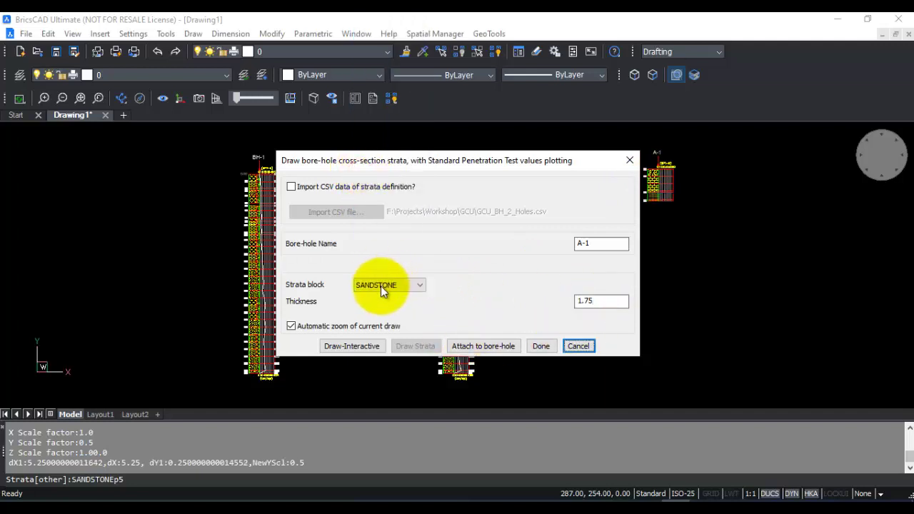
pyautogui.click(384, 134)
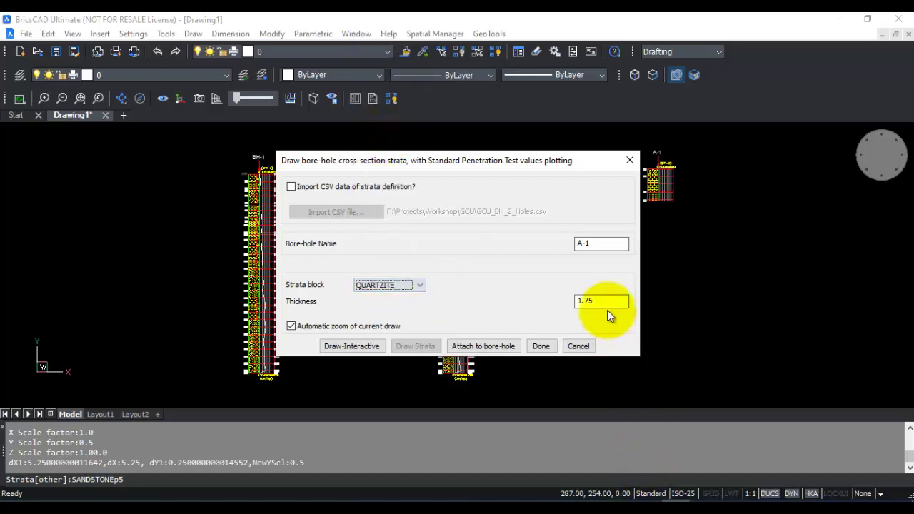
pyautogui.press('Tab')
pyautogui.write('3.40')
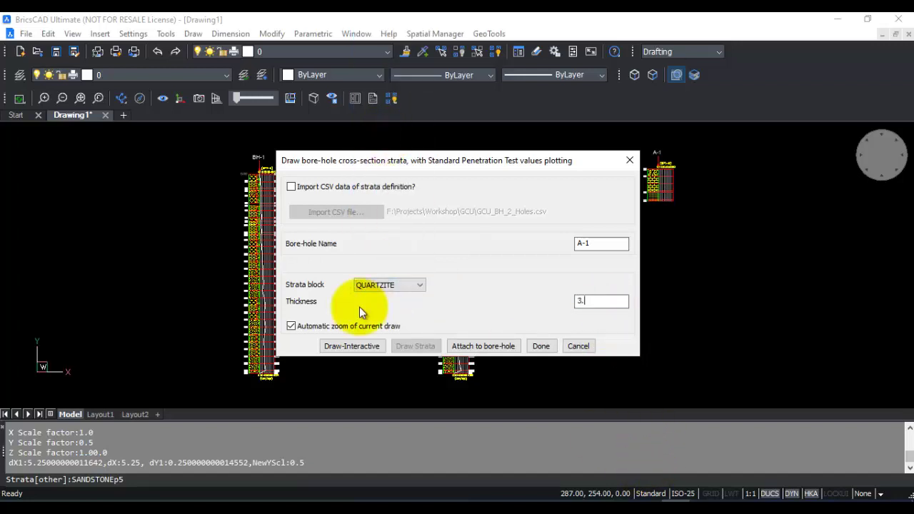
pyautogui.press('Tab')
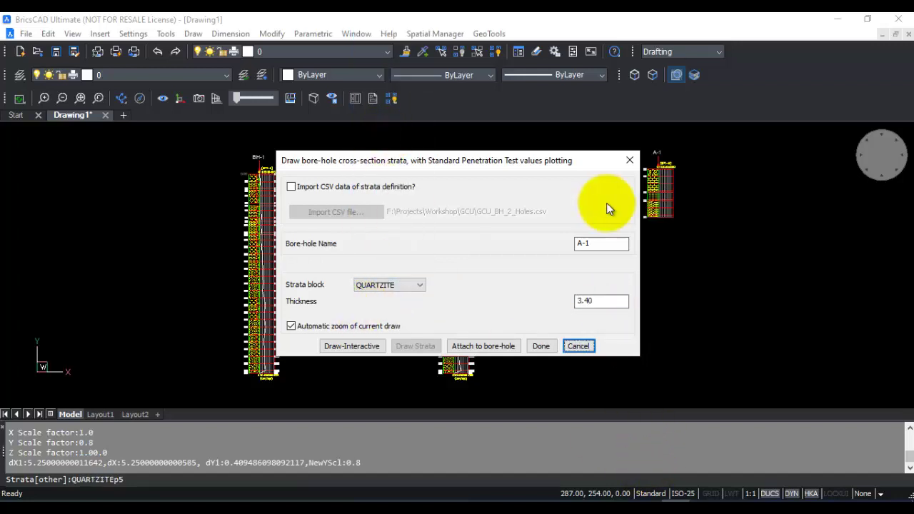
# Finish the strata definition of bore-hole A-1, examine its drawn column, and leave the SPT value entry
pyautogui.click(541, 345)
pyautogui.scroll(5, 679, 180)
pyautogui.moveTo(677, 183)
pyautogui.mouseDown(button='middle')
pyautogui.moveTo(590, 214)
pyautogui.moveTo(461, 233)
pyautogui.moveTo(405, 224)
pyautogui.mouseUp(button='middle')
pyautogui.scroll(-2, 462, 233)
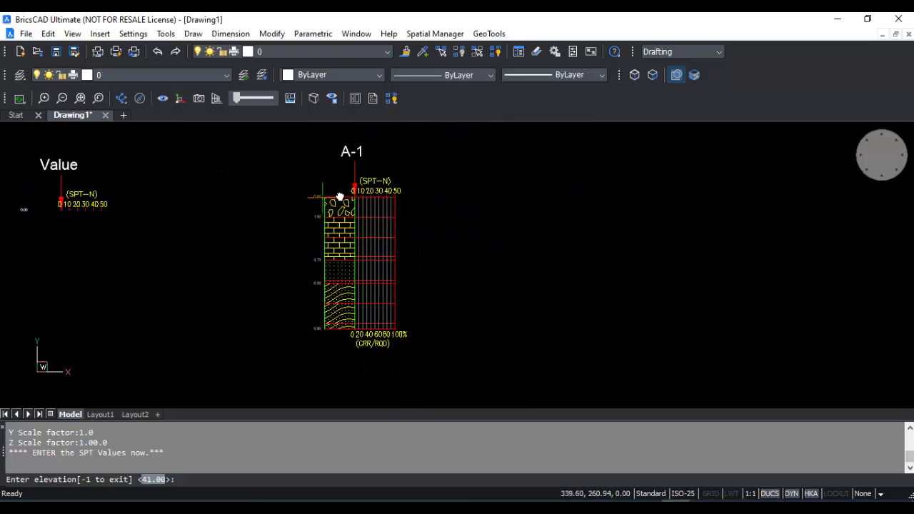
pyautogui.scroll(2, 340, 198)
pyautogui.moveTo(336, 300); pyautogui.dragTo(290, 160, button='middle')
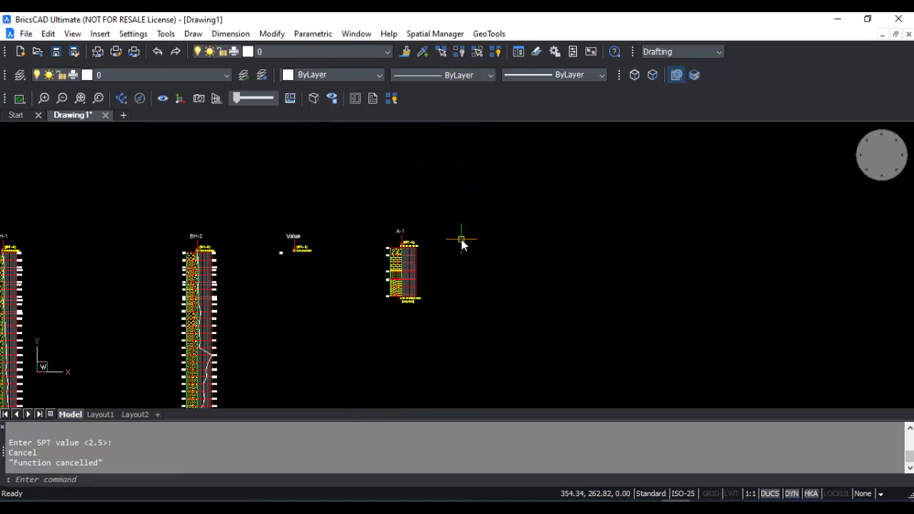
# View the bore-hole data representation options of the Lithology Strata Builder tool and close it without building strata
pyautogui.click(488, 33)
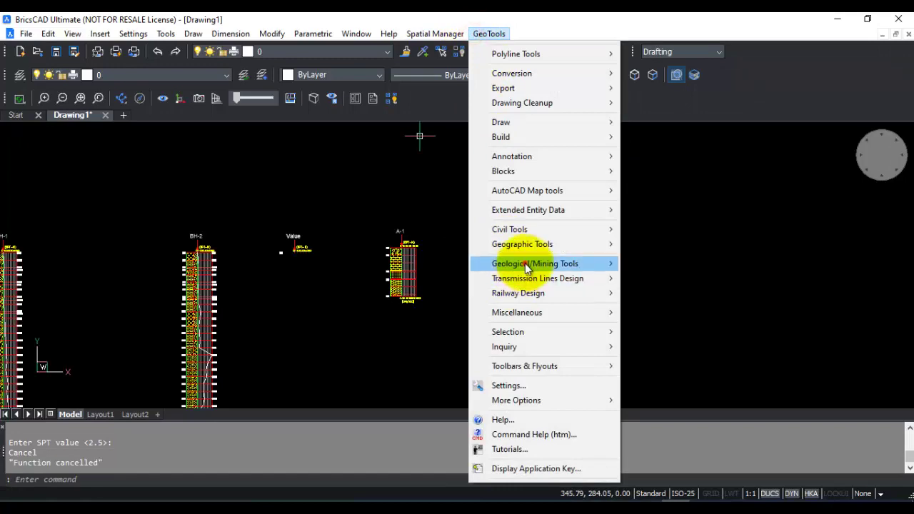
pyautogui.click(528, 264)
pyautogui.moveTo(646, 283)
pyautogui.click(525, 279)
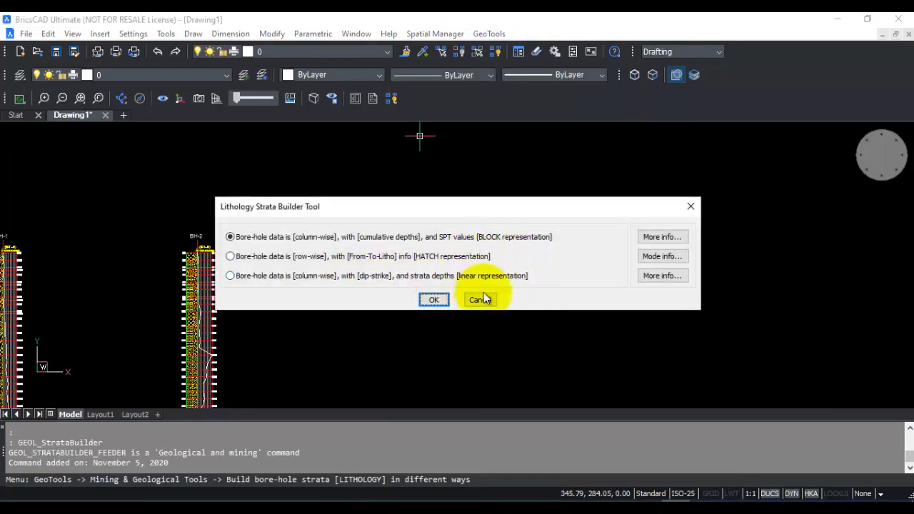
pyautogui.click(481, 299)
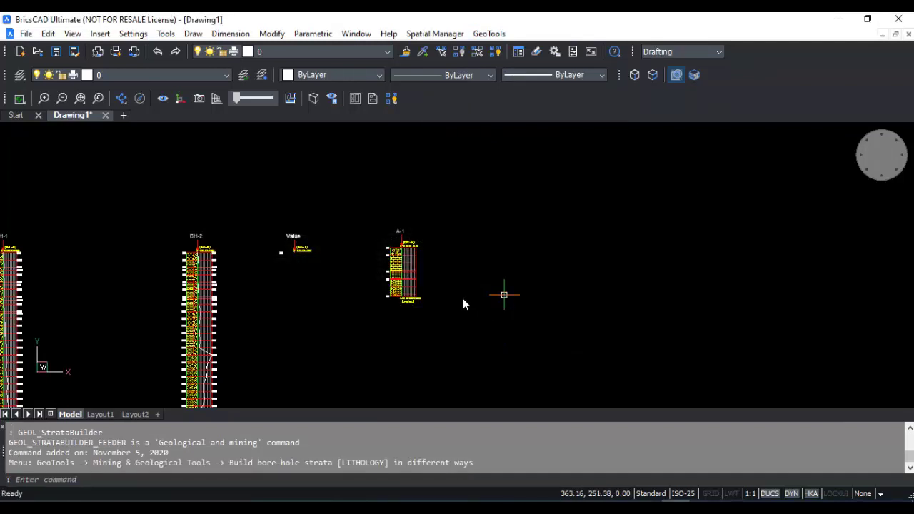